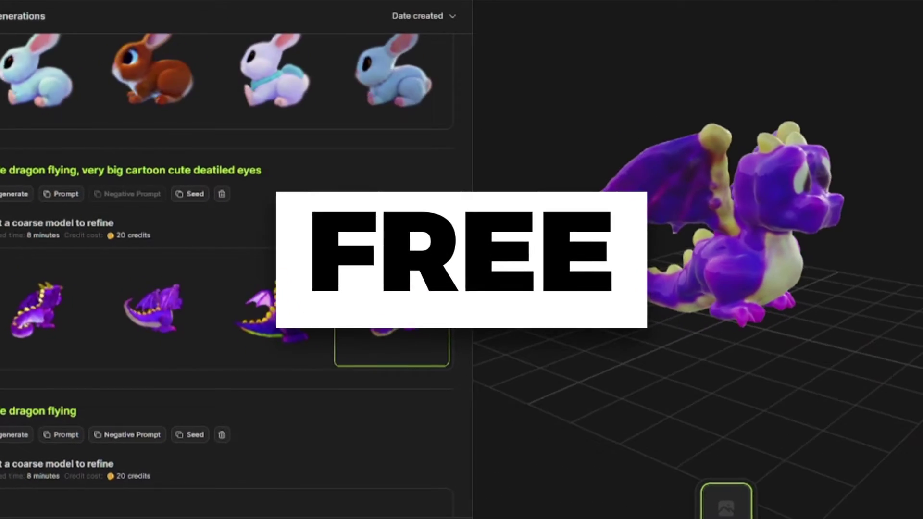
pyautogui.write('meshy ai')
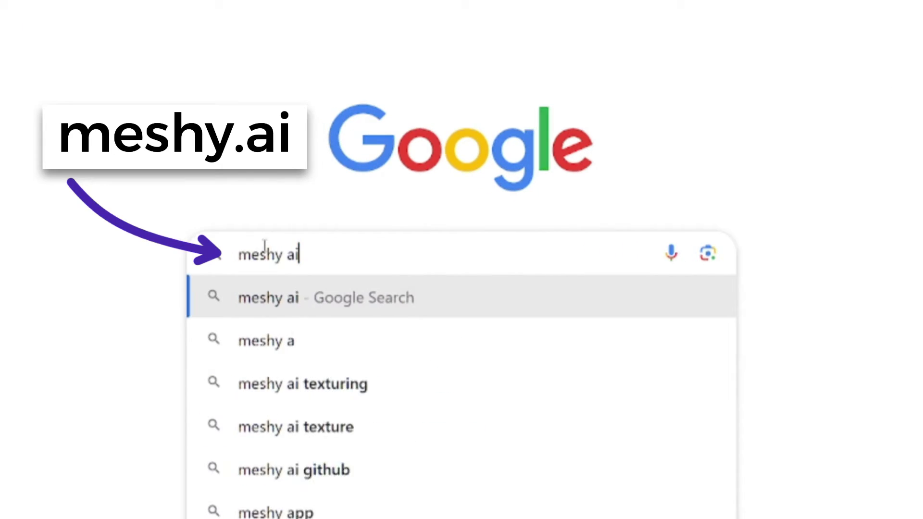
# Search Google for 'meshy ai' to reach the Meshy site
pyautogui.press('Return')
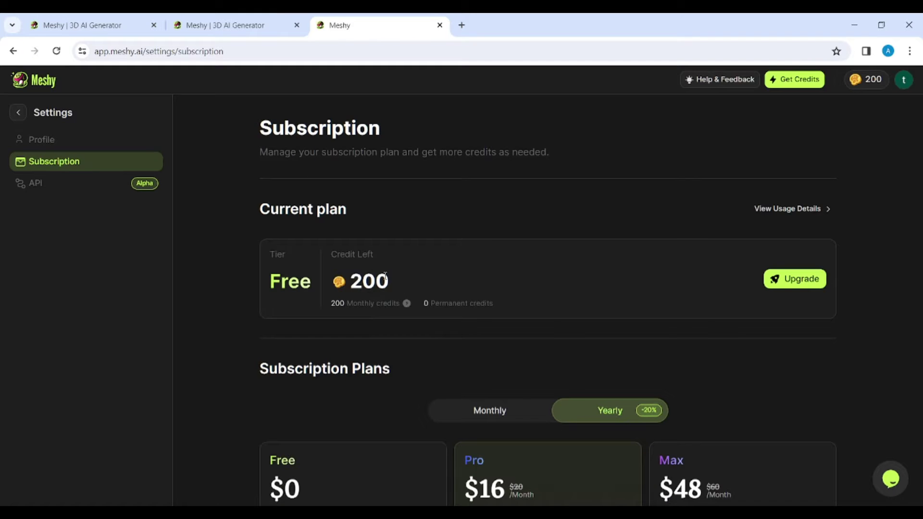
pyautogui.scroll(-5, 380, 255)
pyautogui.scroll(-5, 380, 255)
pyautogui.scroll(-5, 379, 255)
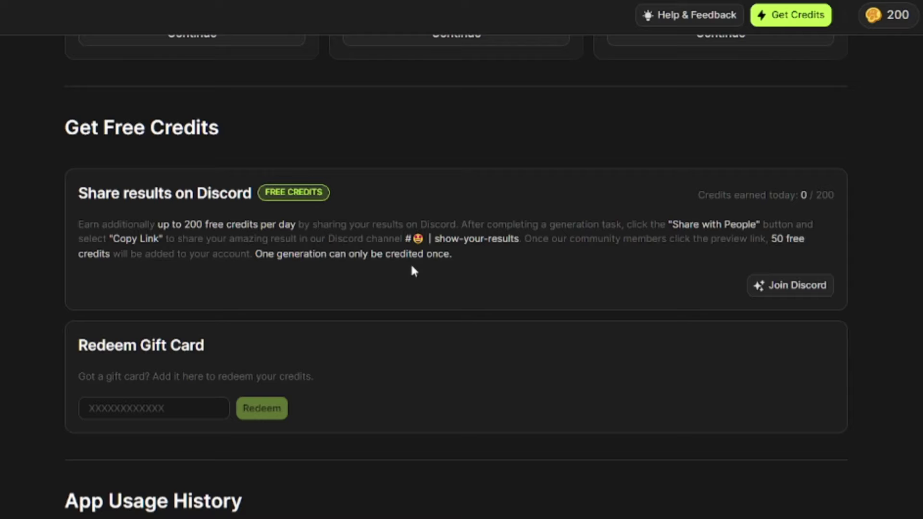
pyautogui.scroll(-2, 410, 263)
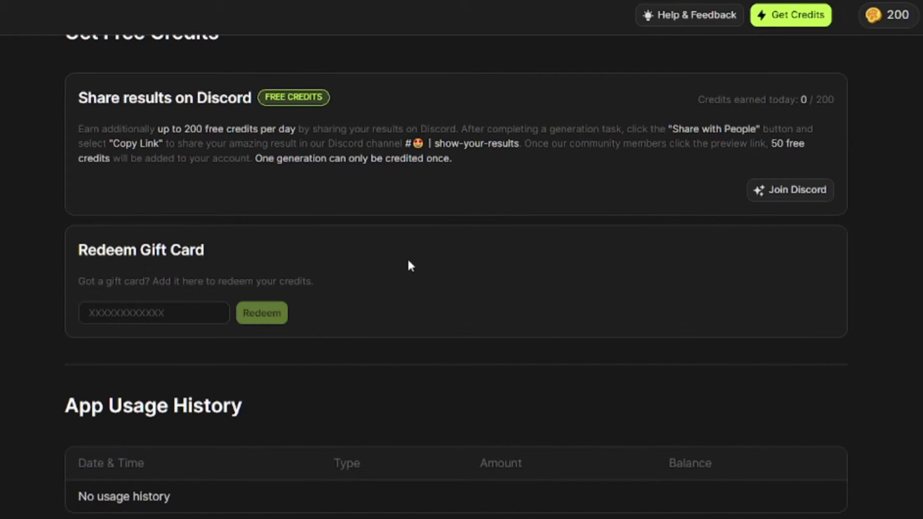
pyautogui.scroll(8, 407, 266)
pyautogui.scroll(8, 407, 266)
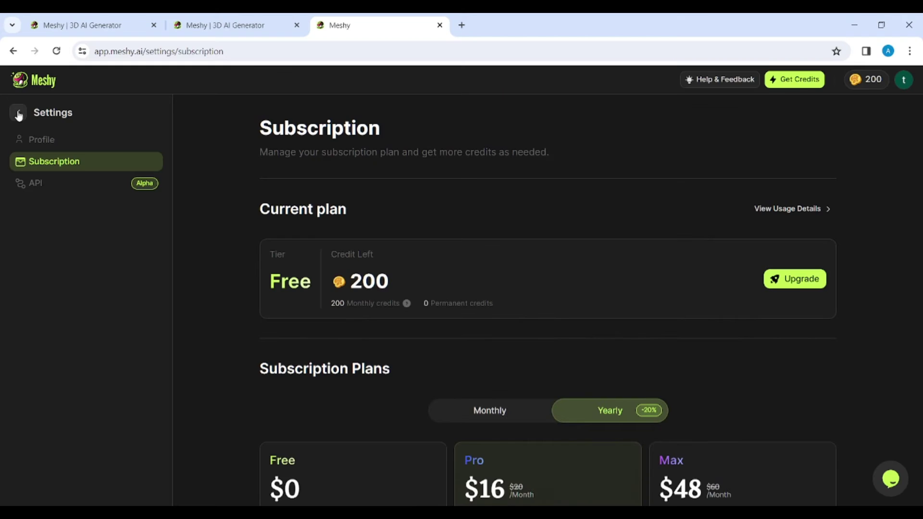
# Start an AI Texturing project from the uploaded sphere .glb model
pyautogui.click(19, 114)
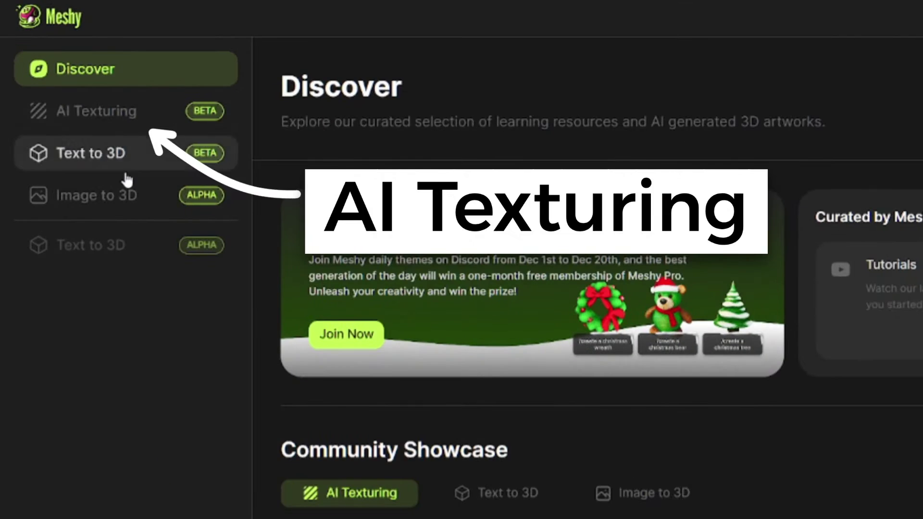
pyautogui.click(145, 114)
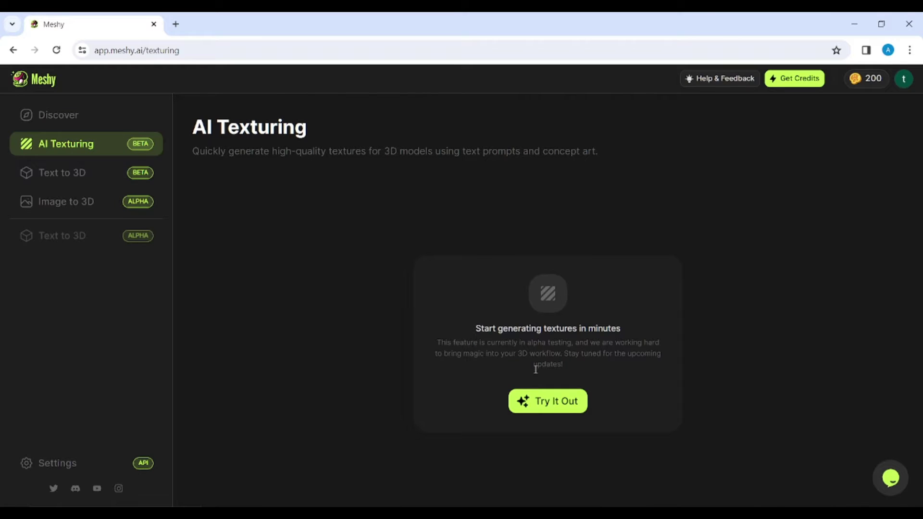
pyautogui.click(539, 408)
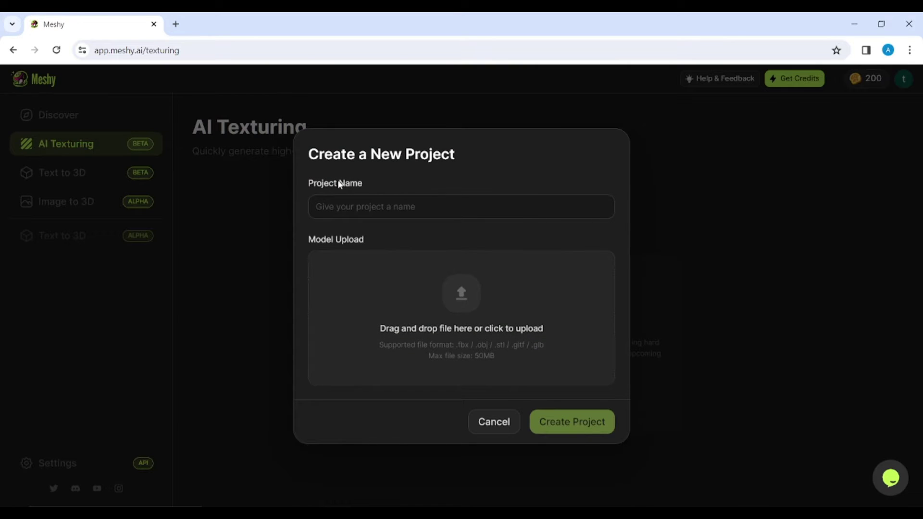
pyautogui.moveTo(392, 430); pyautogui.dragTo(461, 317)
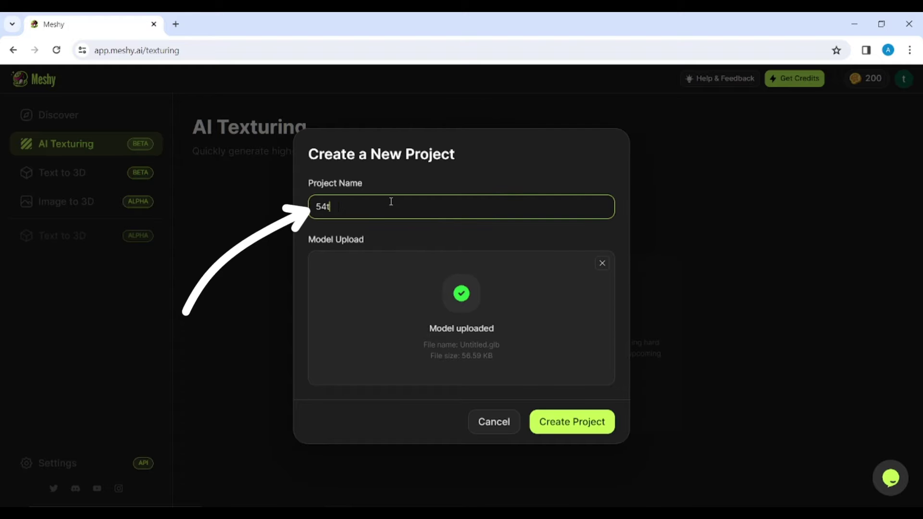
pyautogui.click(572, 422)
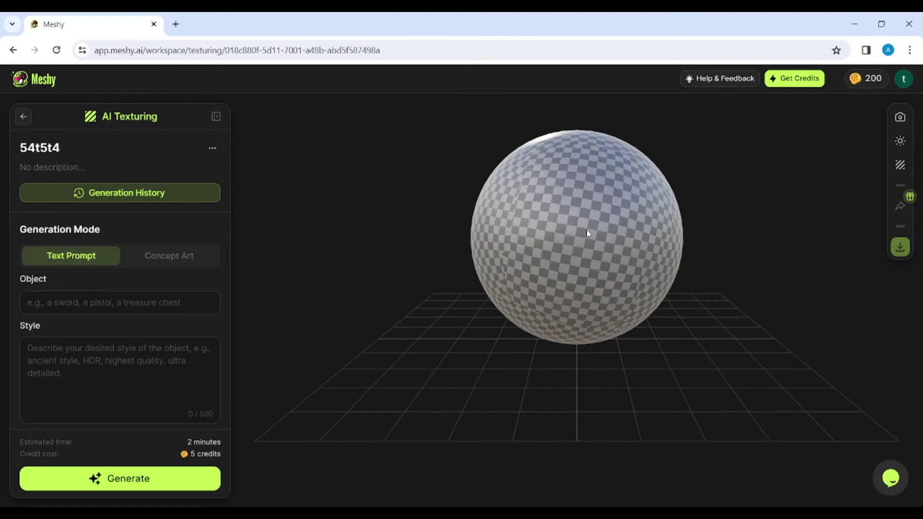
pyautogui.moveTo(553, 216); pyautogui.dragTo(606, 307)
pyautogui.scroll(-4, 606, 307)
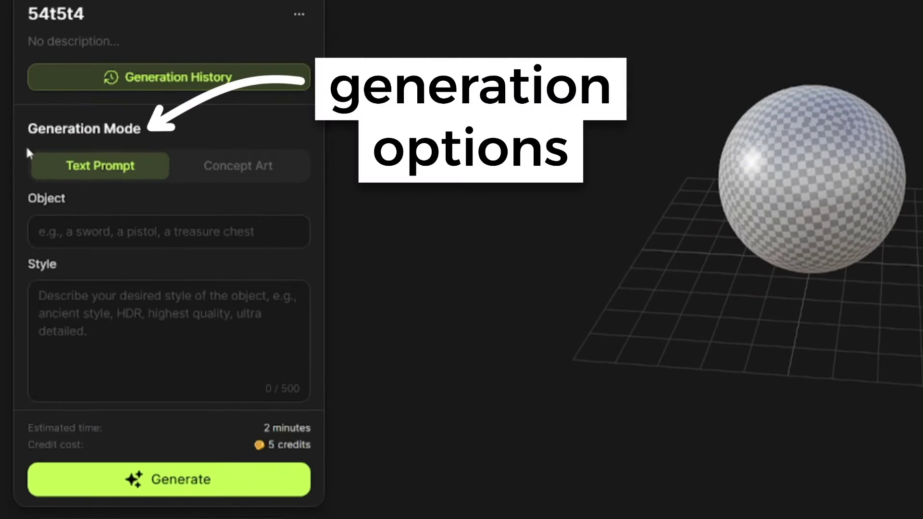
pyautogui.scroll(-2, 82, 109)
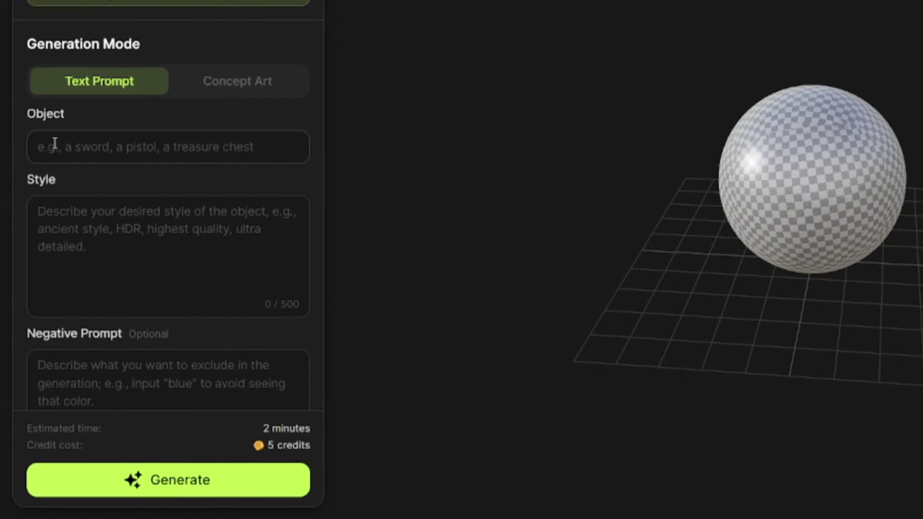
pyautogui.scroll(-2, 92, 165)
pyautogui.scroll(-2, 87, 228)
pyautogui.scroll(-1, 87, 225)
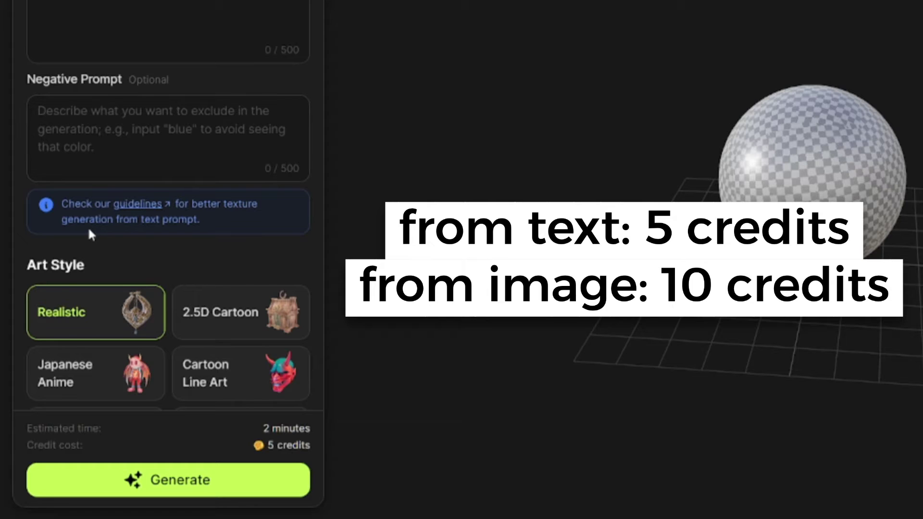
pyautogui.scroll(6, 87, 225)
pyautogui.scroll(1, 90, 228)
pyautogui.click(245, 168)
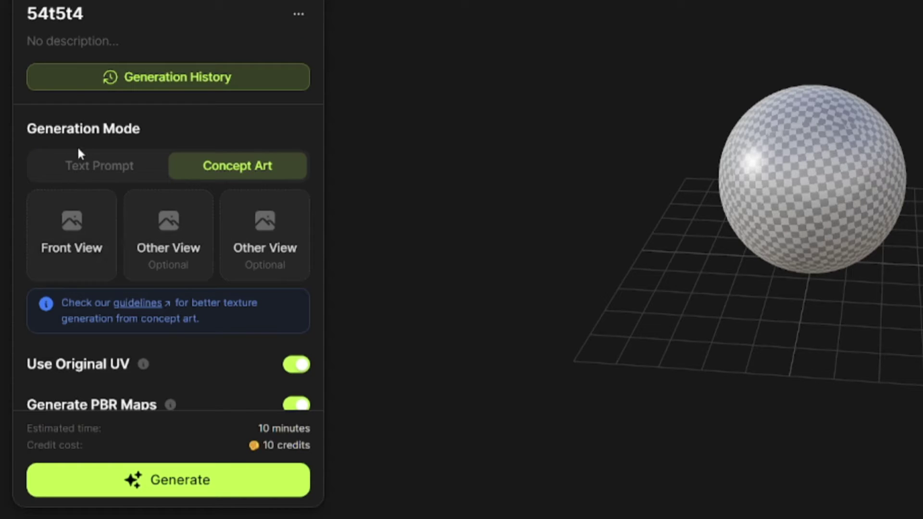
pyautogui.click(84, 175)
# Enter object 'brick', style 'old, destroyed', negative prompt 'stone, unclear', and choose 2K resolution
pyautogui.click(97, 231)
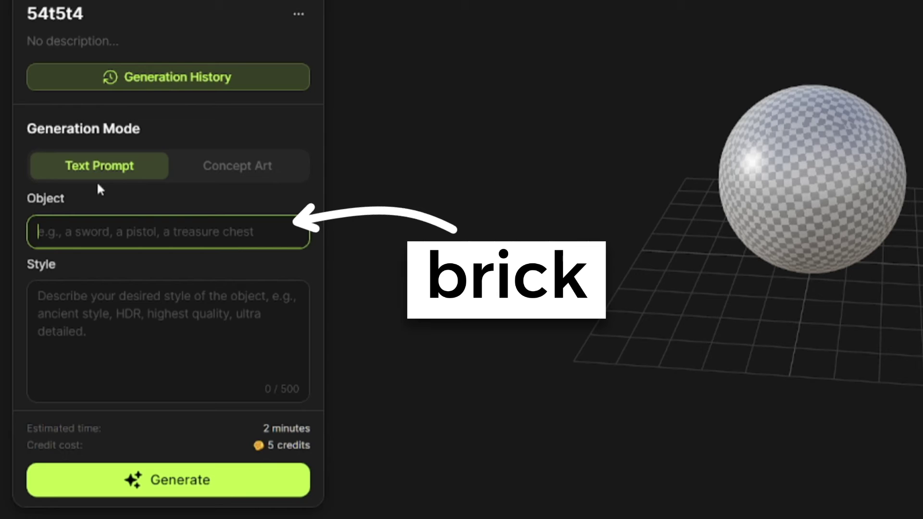
pyautogui.write('brick')
pyautogui.click(130, 306)
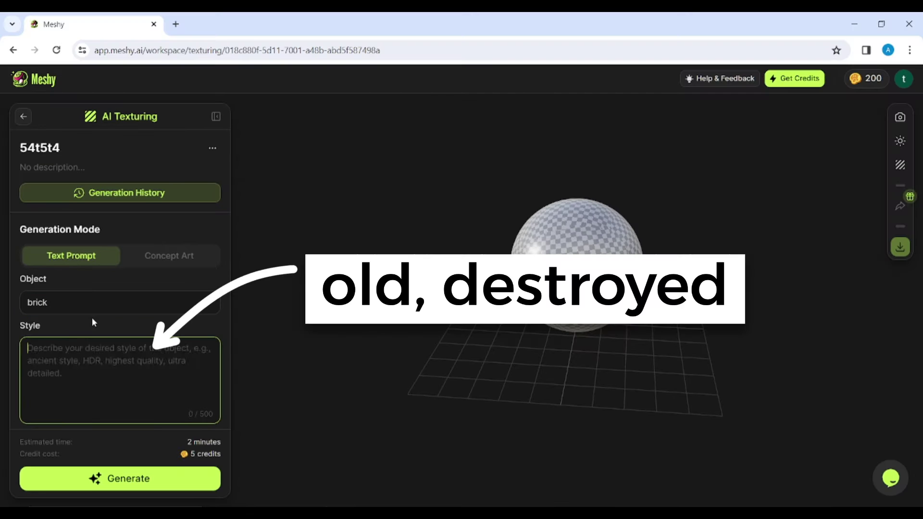
pyautogui.write('old, destroyed')
pyautogui.scroll(-3, 93, 355)
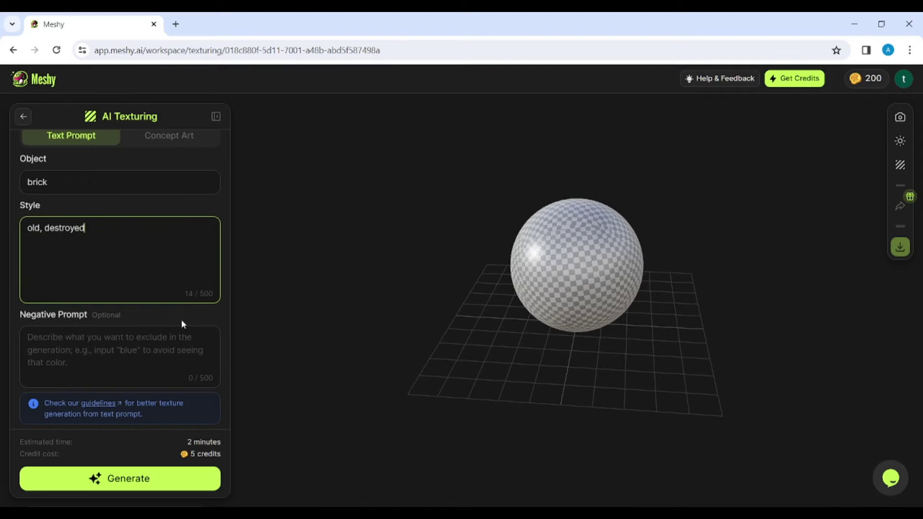
pyautogui.click(89, 340)
pyautogui.write('ear')
pyautogui.scroll(-3, 89, 340)
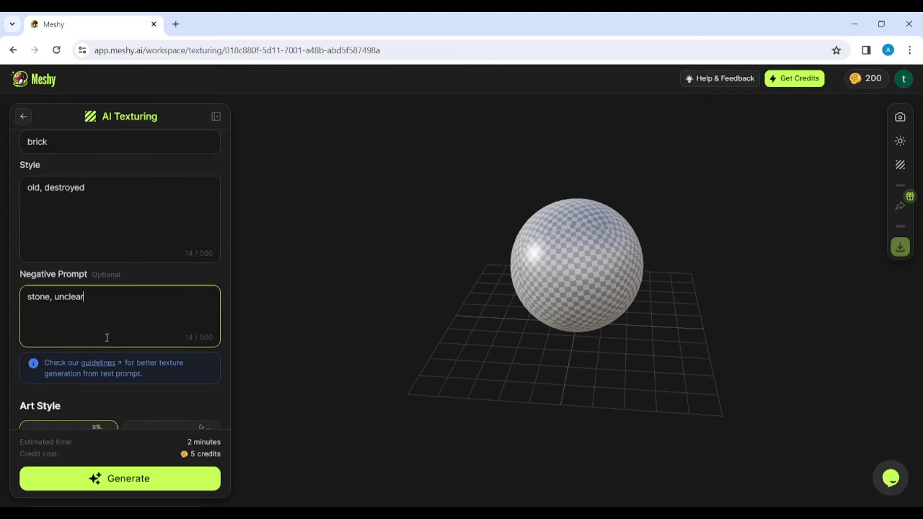
pyautogui.scroll(-3, 88, 340)
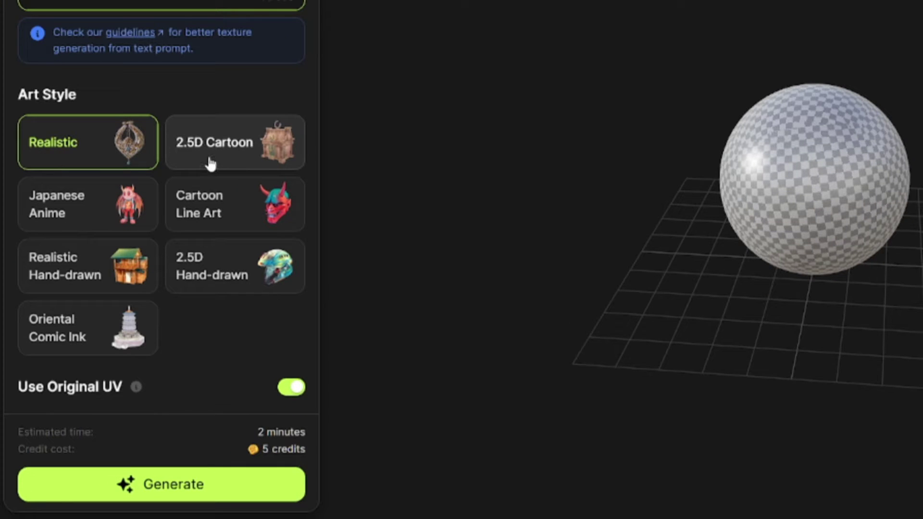
pyautogui.scroll(-3, 174, 334)
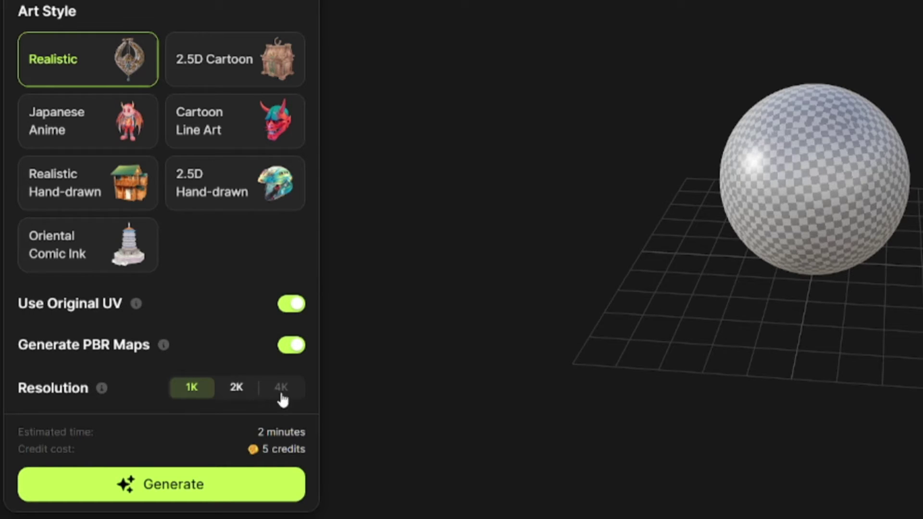
pyautogui.click(236, 387)
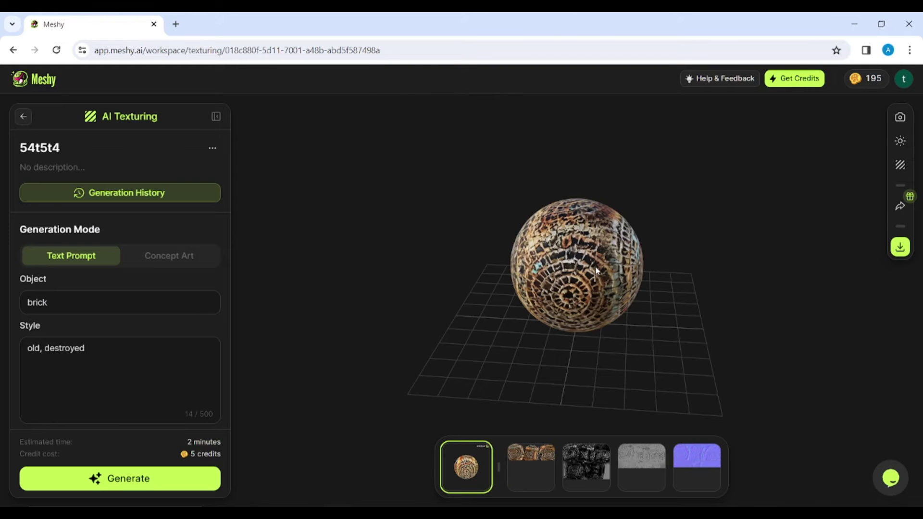
# Inspect the brick sphere and its color, metallic, roughness and normal maps
pyautogui.moveTo(595, 266); pyautogui.dragTo(610, 343)
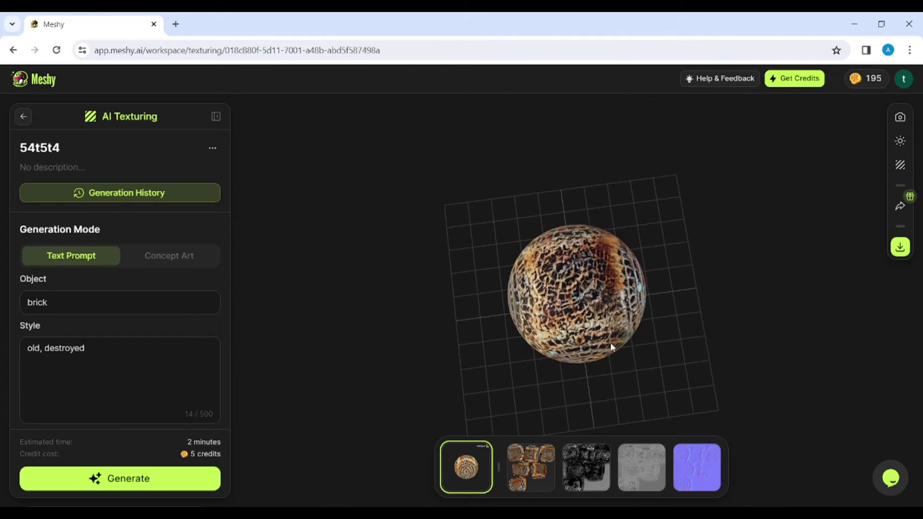
pyautogui.scroll(5, 649, 252)
pyautogui.scroll(-5, 691, 225)
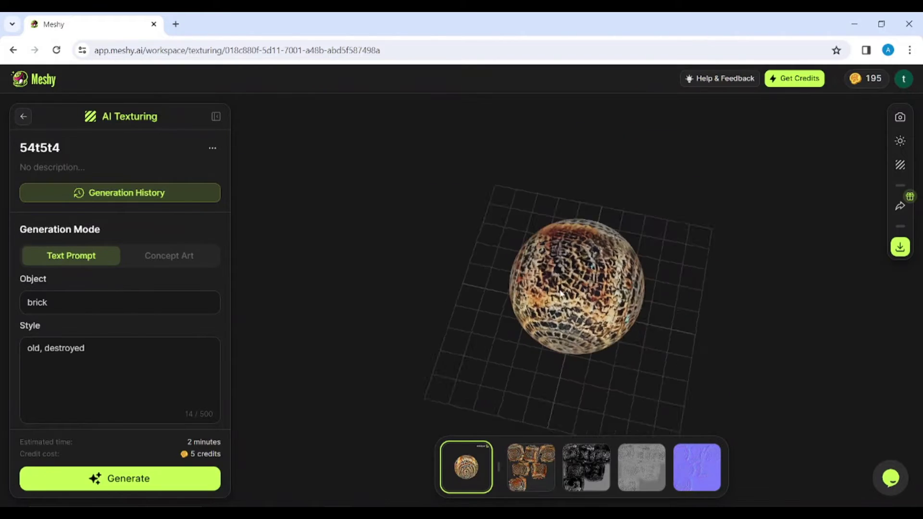
pyautogui.moveTo(496, 235); pyautogui.dragTo(590, 260)
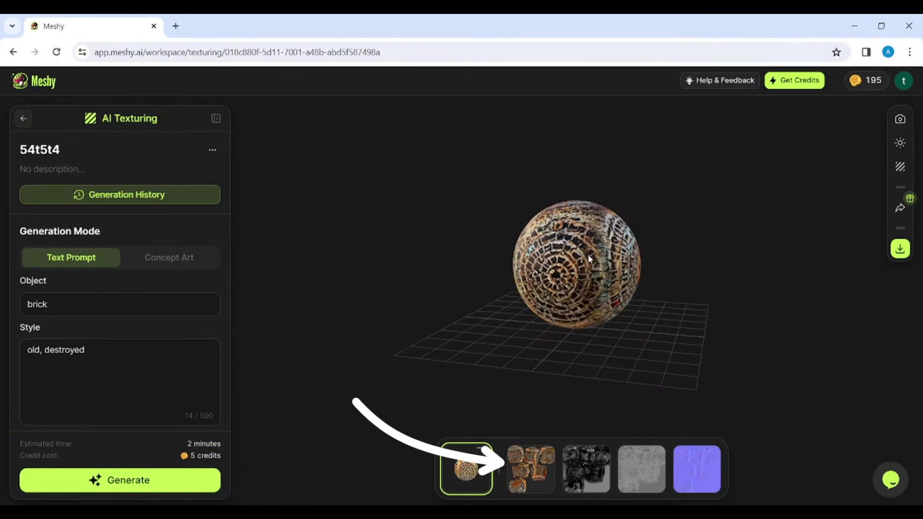
pyautogui.click(526, 479)
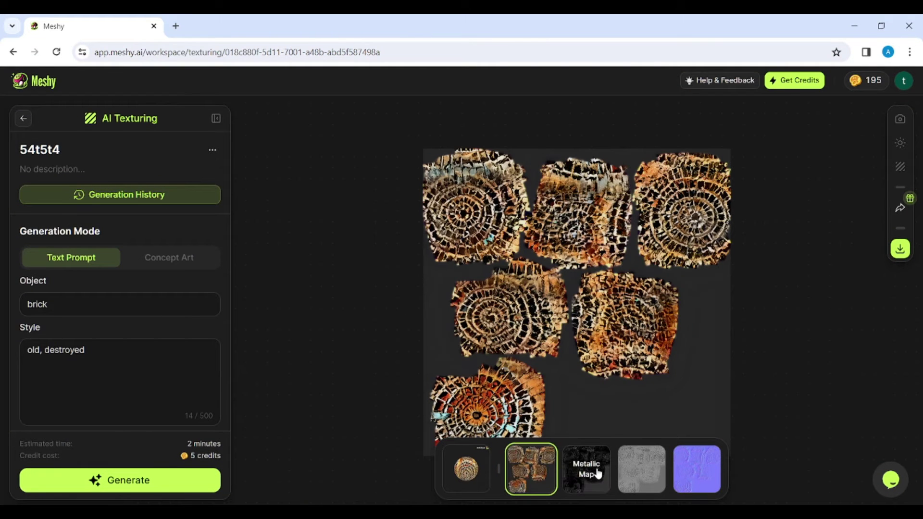
pyautogui.click(596, 473)
pyautogui.click(636, 468)
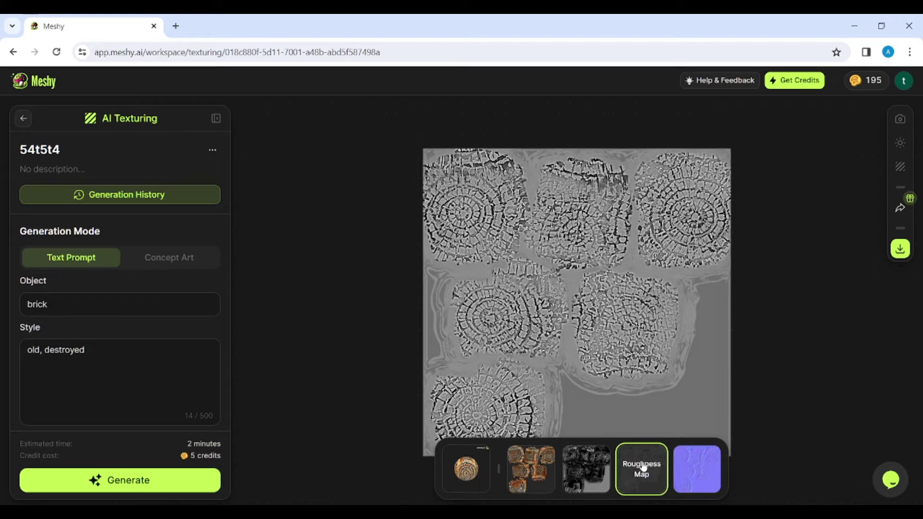
pyautogui.click(690, 466)
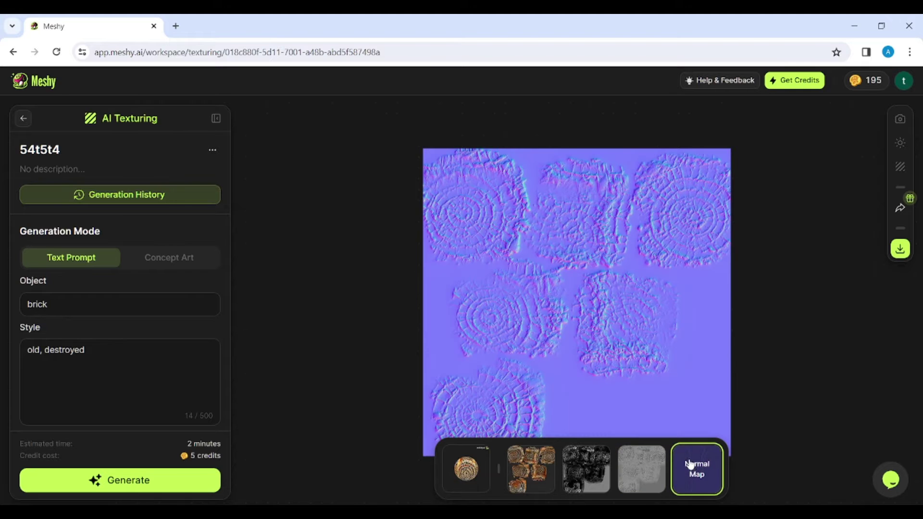
# Turn the sphere's wireframe off and switch auto-rotate on
pyautogui.click(467, 469)
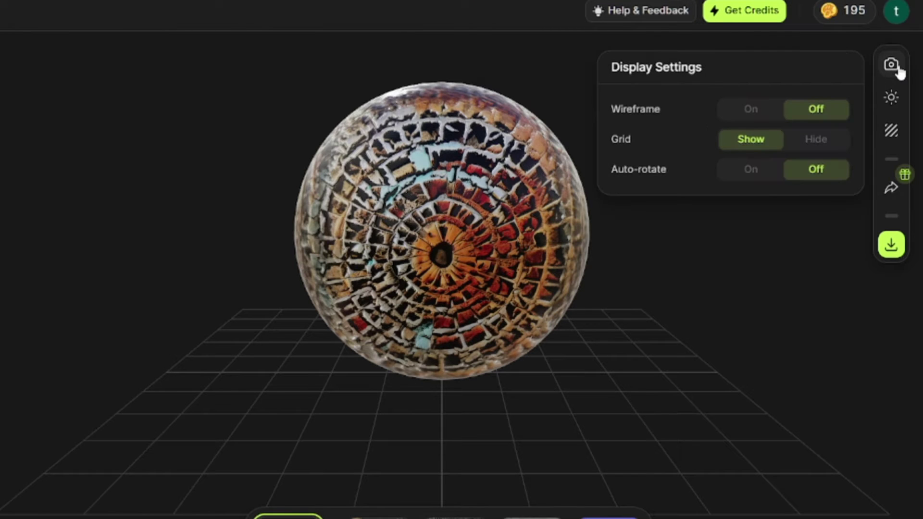
pyautogui.scroll(-3, 428, 220)
pyautogui.click(750, 109)
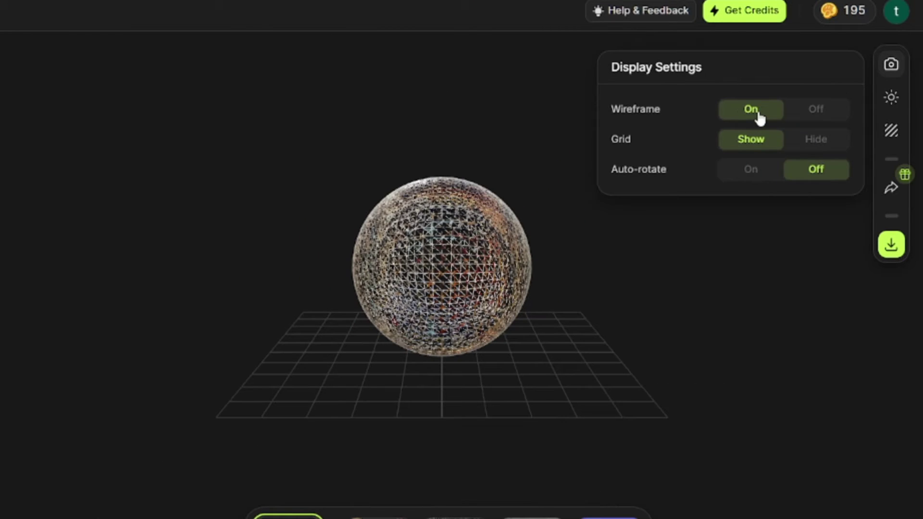
pyautogui.click(815, 109)
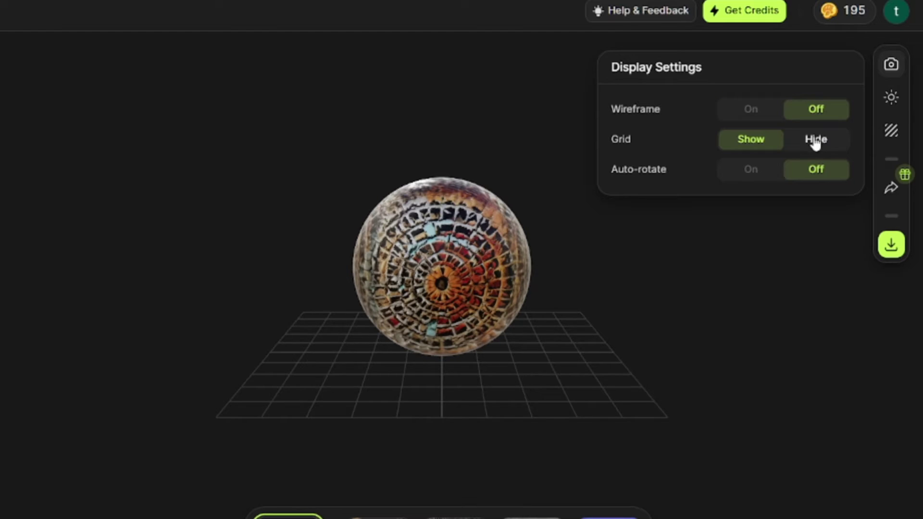
pyautogui.click(750, 169)
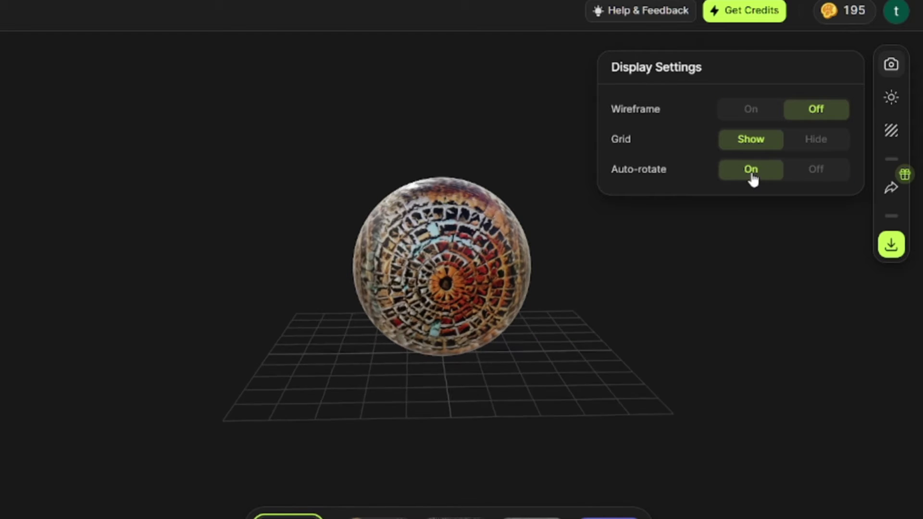
# Try the Day Light and Indoor HDRI environments, then settle on Sunrise
pyautogui.click(891, 97)
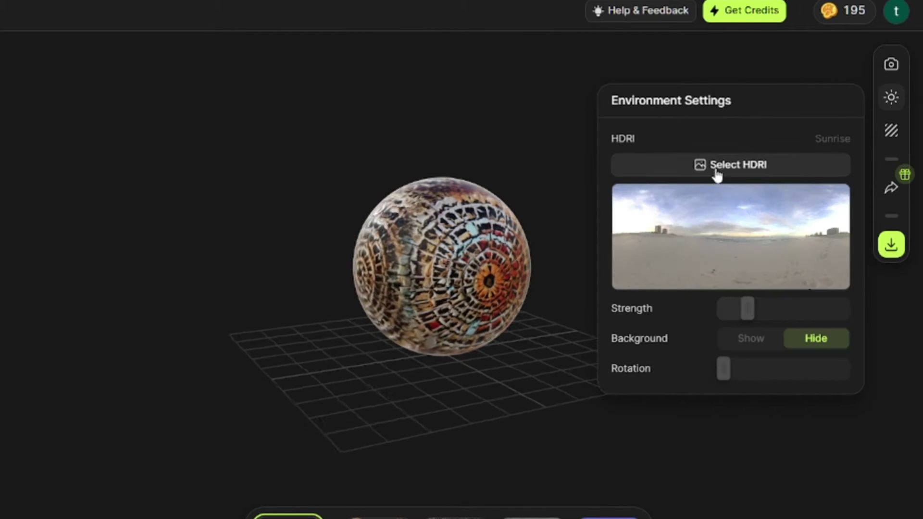
pyautogui.click(736, 164)
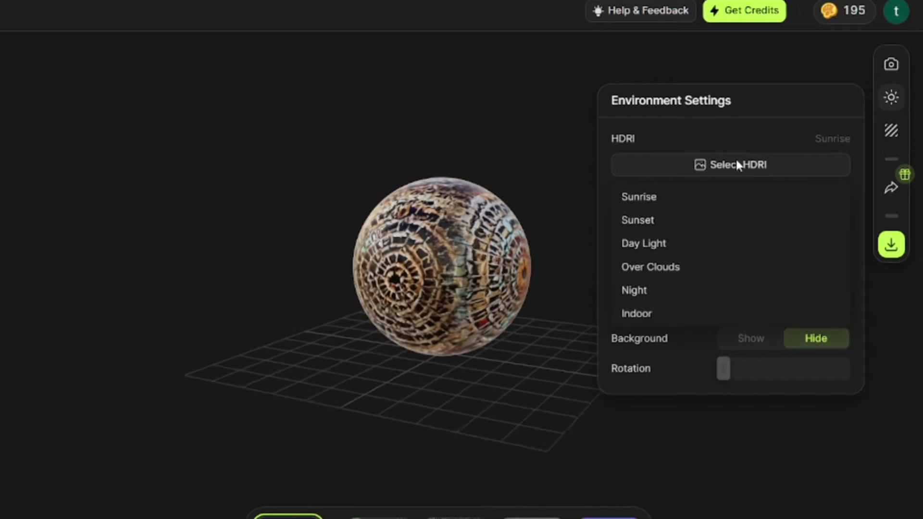
pyautogui.click(644, 244)
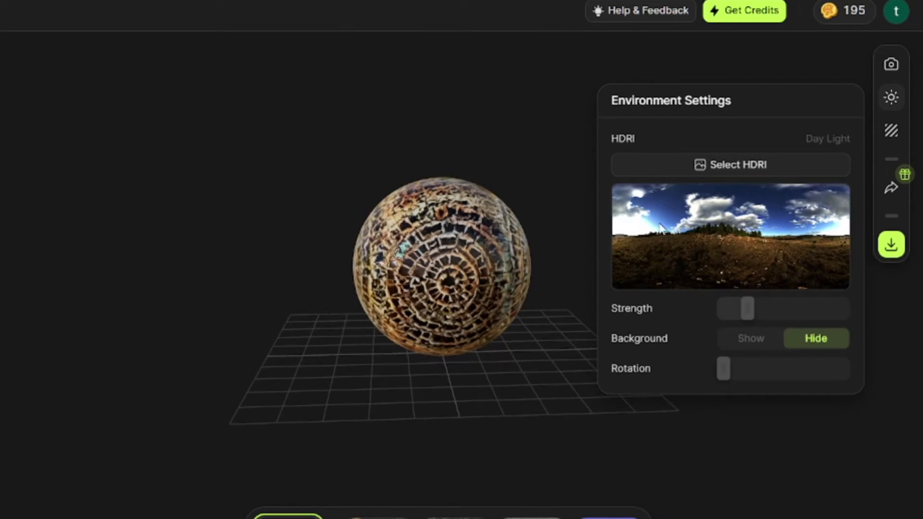
pyautogui.click(730, 165)
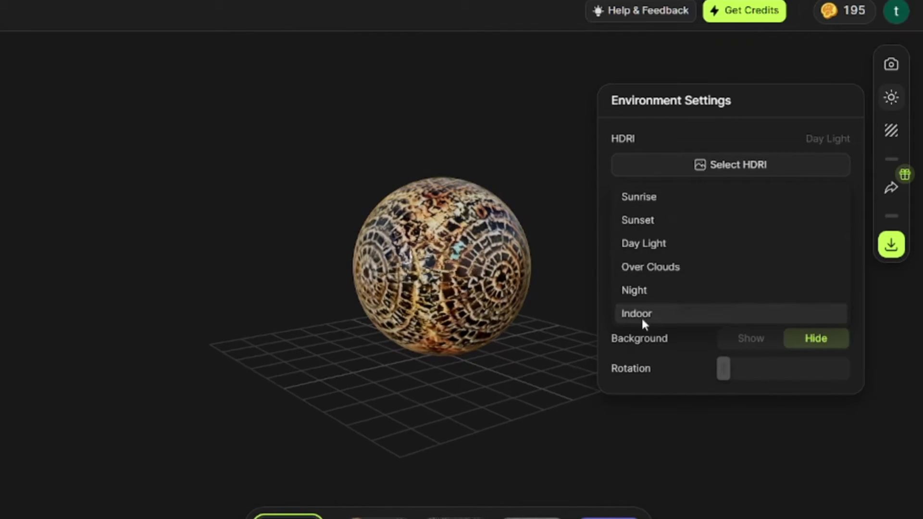
pyautogui.click(642, 315)
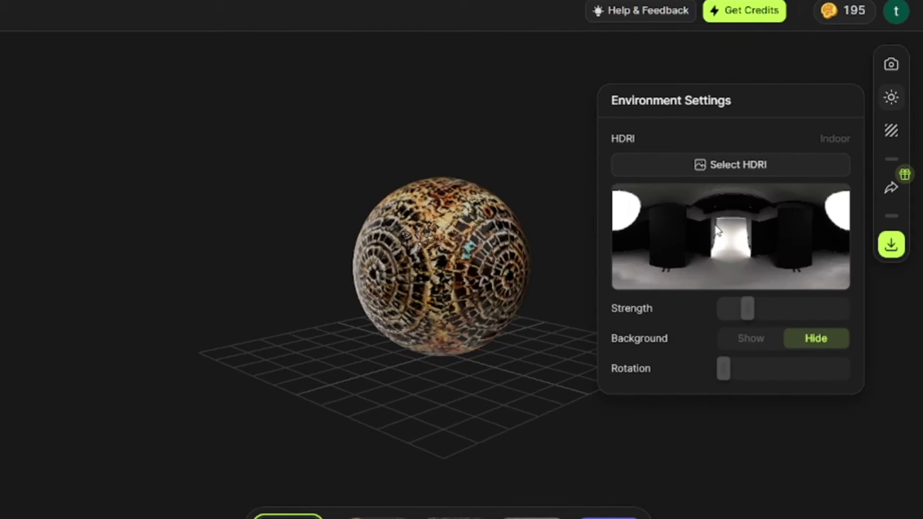
pyautogui.click(749, 165)
pyautogui.click(639, 197)
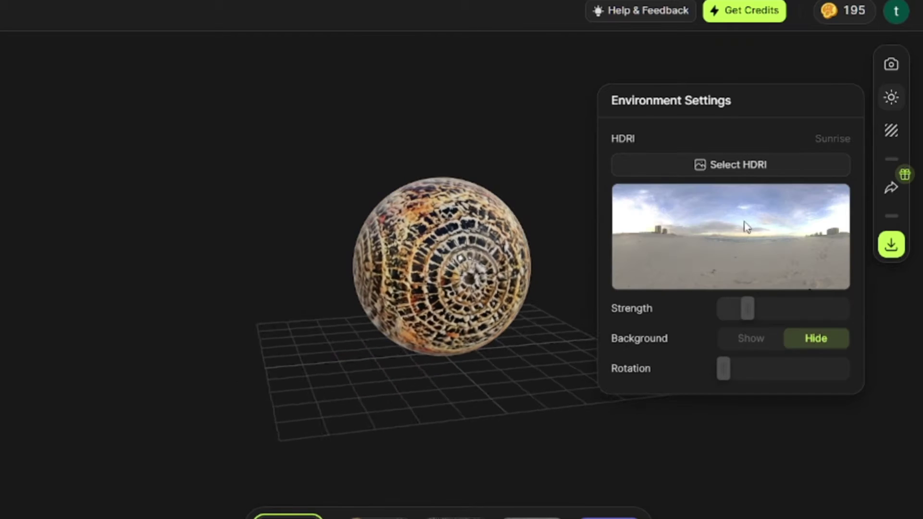
# Lower the Sunrise strength slightly, keep the background hidden, and rotate the lighting
pyautogui.moveTo(742, 308)
pyautogui.mouseDown()
pyautogui.moveTo(814, 307)
pyautogui.moveTo(735, 308)
pyautogui.mouseUp()
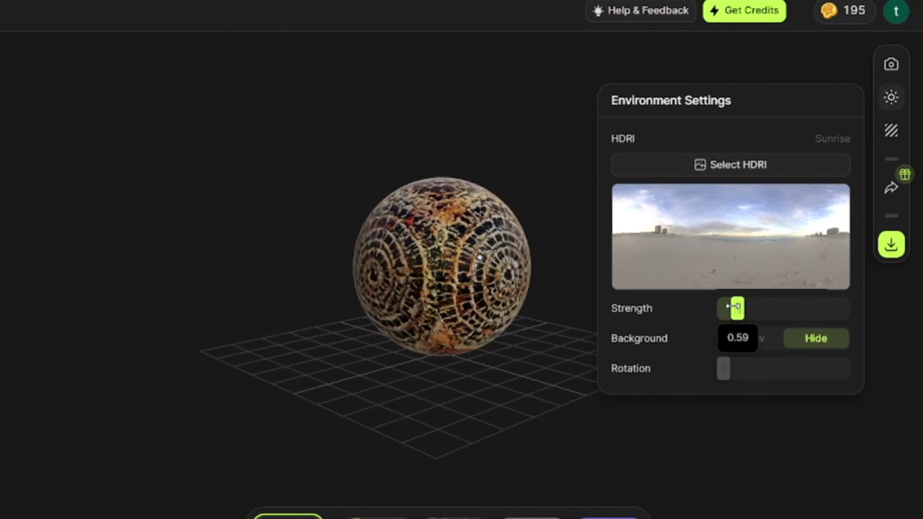
pyautogui.click(750, 339)
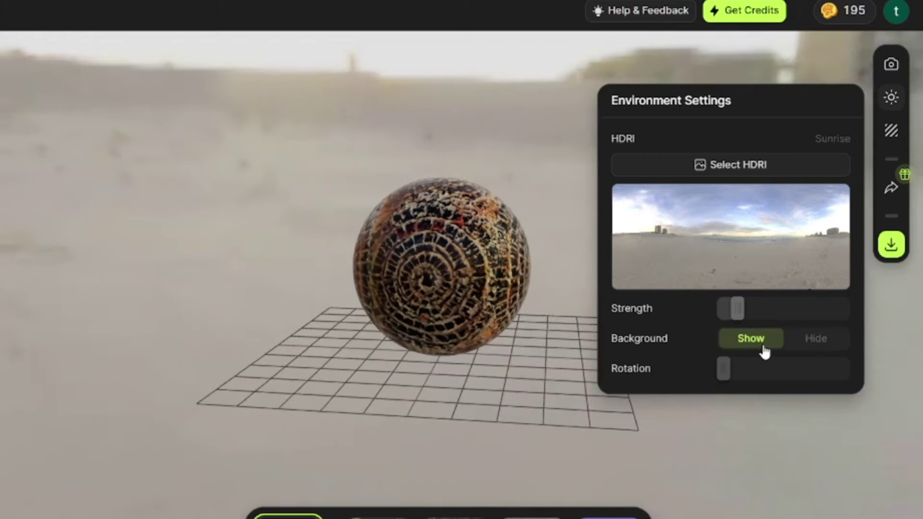
pyautogui.click(815, 338)
pyautogui.moveTo(723, 368)
pyautogui.mouseDown()
pyautogui.moveTo(808, 367)
pyautogui.moveTo(751, 368)
pyautogui.mouseUp()
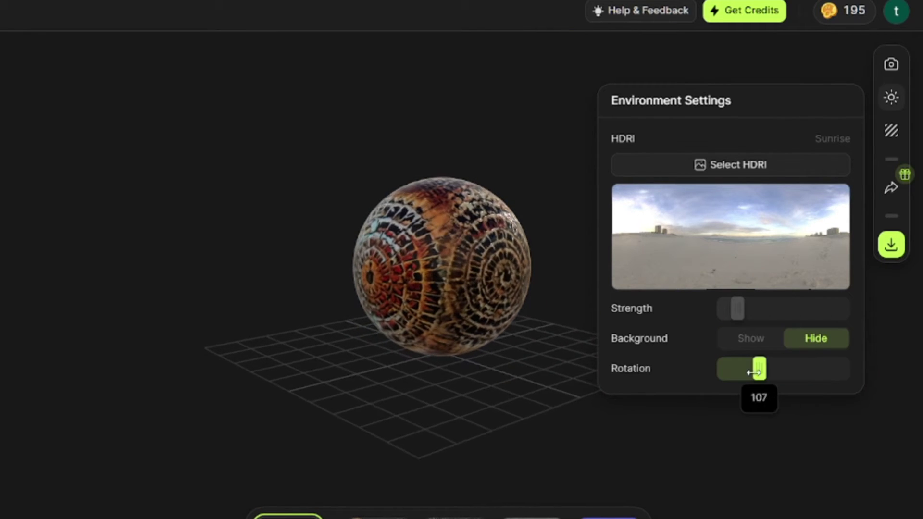
# Compare Color and PBR render modes, with roughness at 0 and metallic at both extremes
pyautogui.click(891, 130)
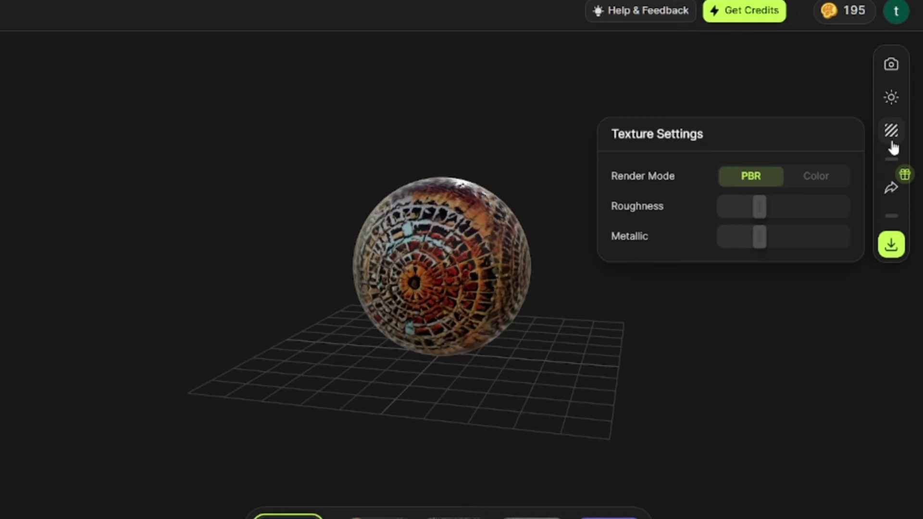
pyautogui.click(816, 176)
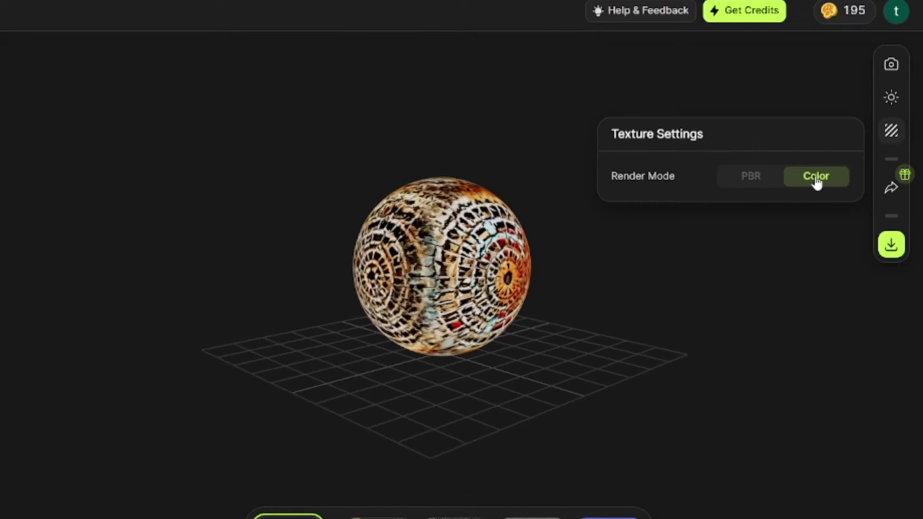
pyautogui.click(751, 176)
pyautogui.moveTo(758, 206); pyautogui.dragTo(754, 206)
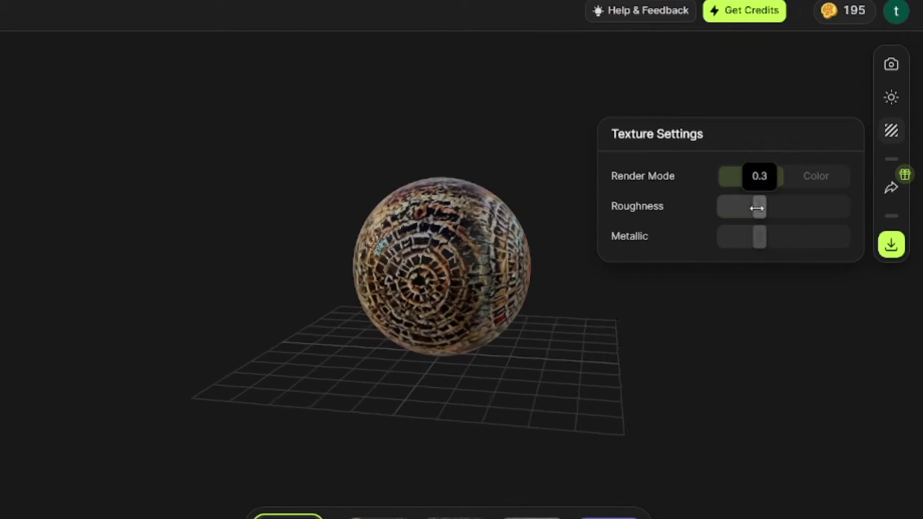
pyautogui.moveTo(754, 237); pyautogui.dragTo(685, 240)
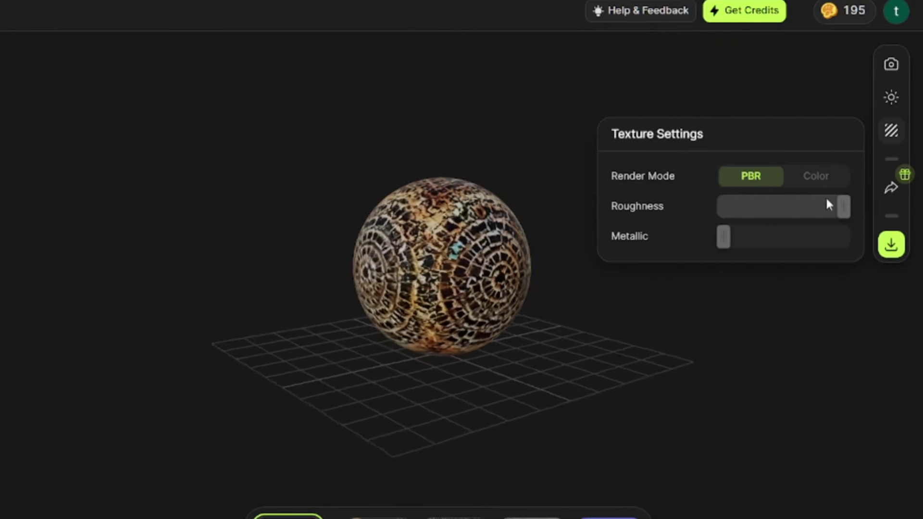
pyautogui.moveTo(786, 207); pyautogui.dragTo(614, 219)
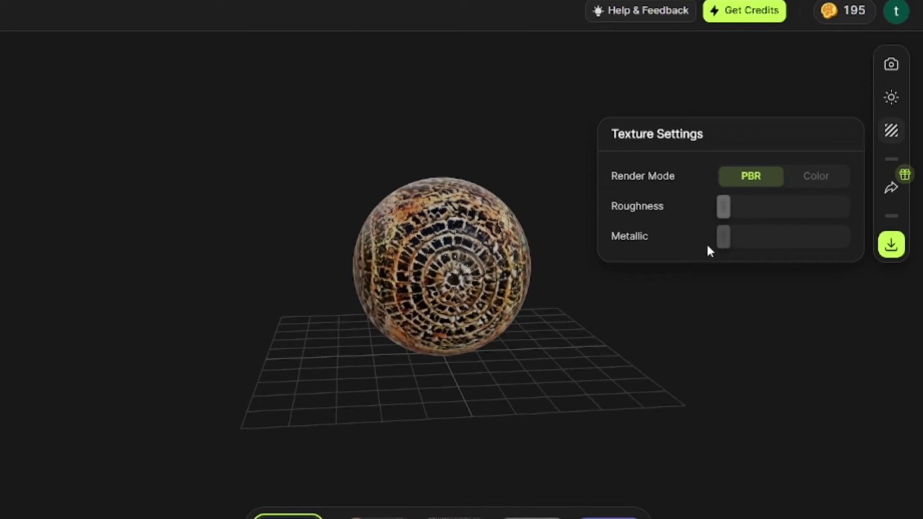
pyautogui.moveTo(723, 237); pyautogui.dragTo(918, 228)
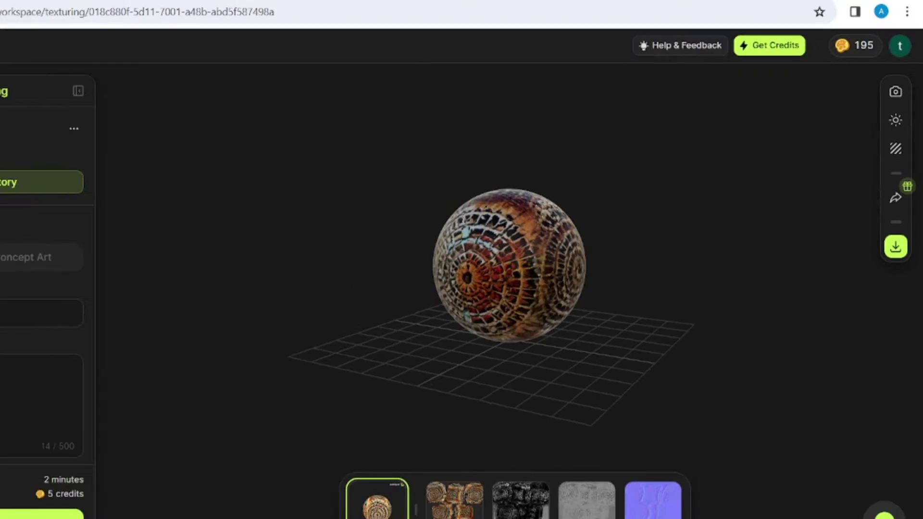
# Enter the 'little bunny in pixar style' prompt and a negative prompt in Text to 3D
pyautogui.click(30, 120)
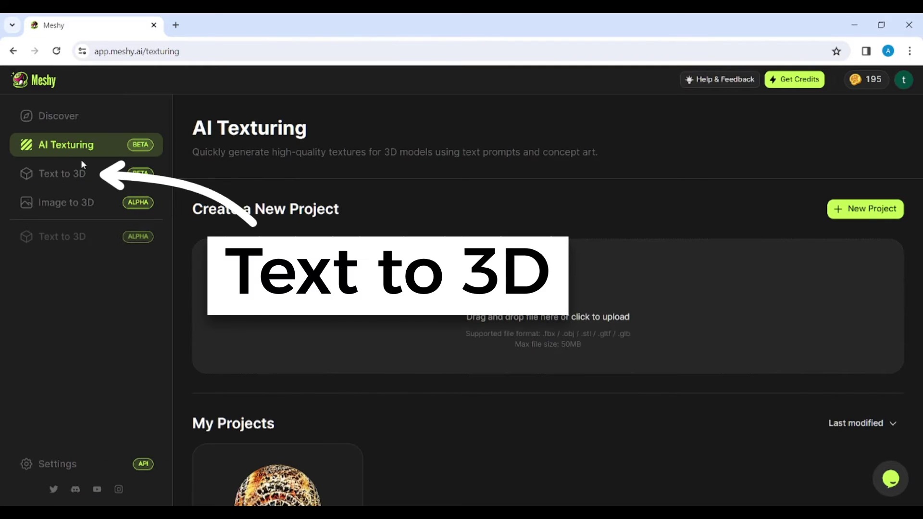
pyautogui.click(75, 176)
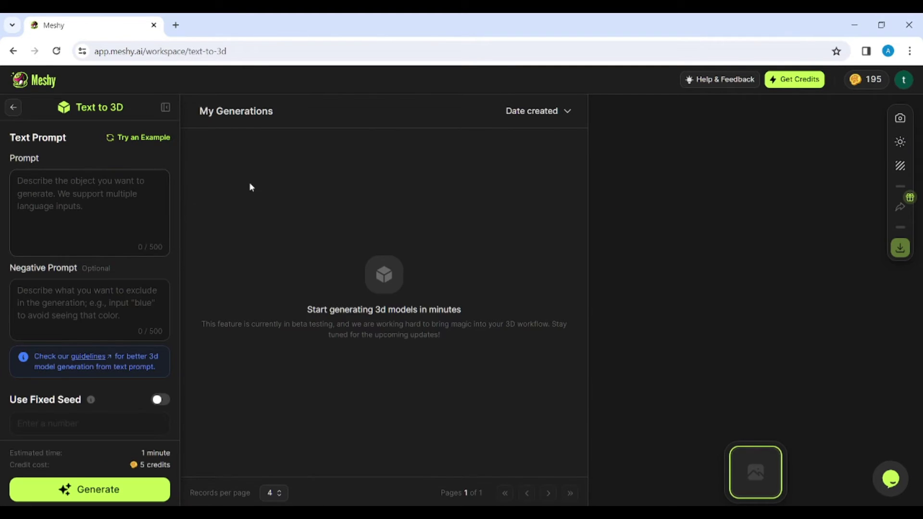
pyautogui.click(108, 202)
pyautogui.write('little bunny')
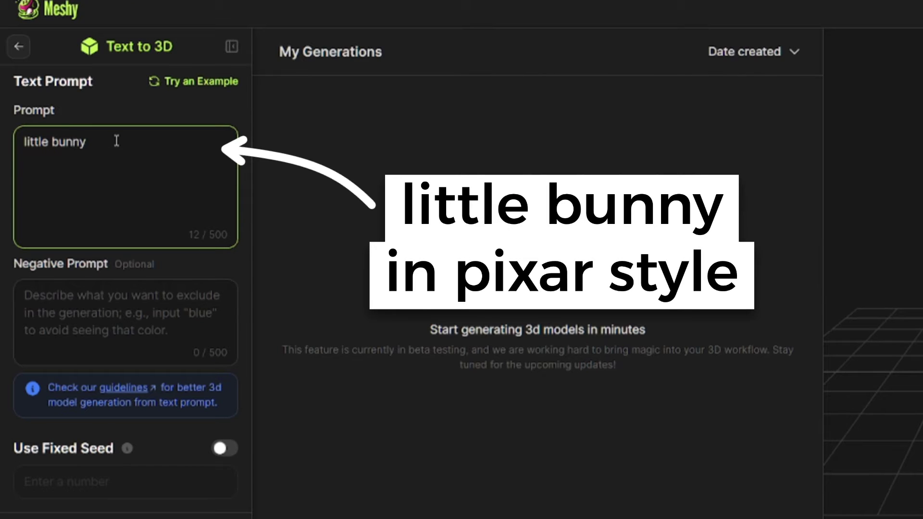
pyautogui.write('style')
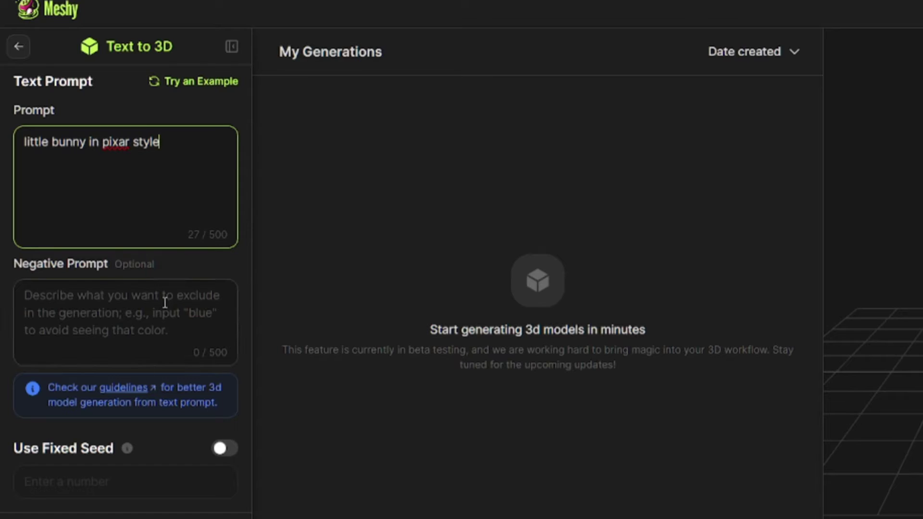
pyautogui.click(164, 302)
pyautogui.write('realistic, cross')
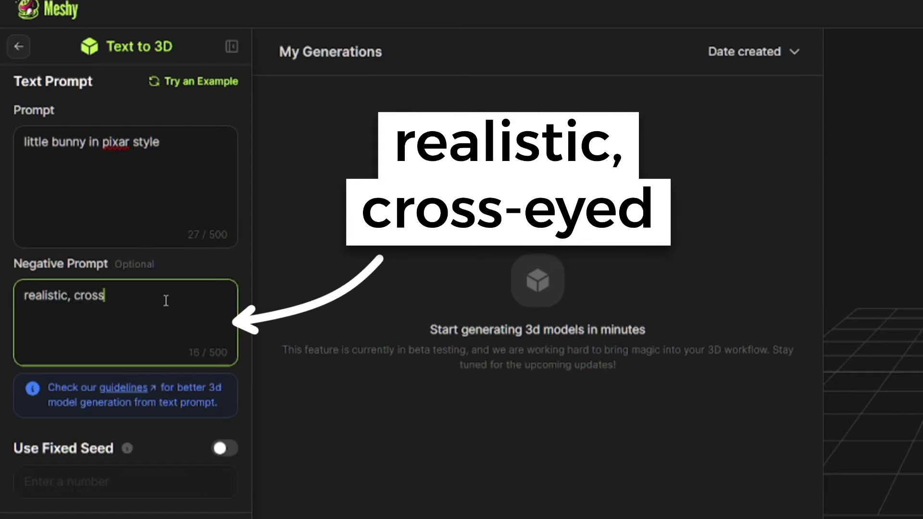
pyautogui.write('d')
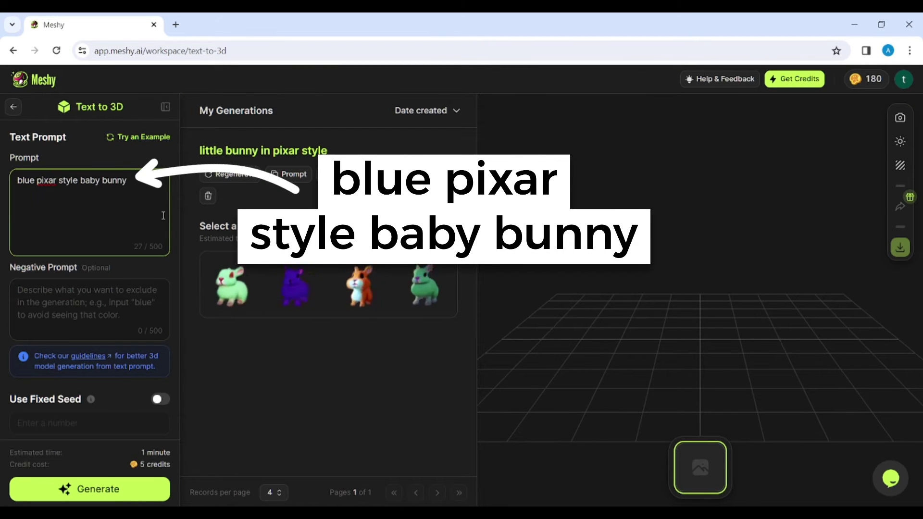
# Generate the blue baby bunny models and preview each of the four
pyautogui.hotkey('ctrl', 'Return')
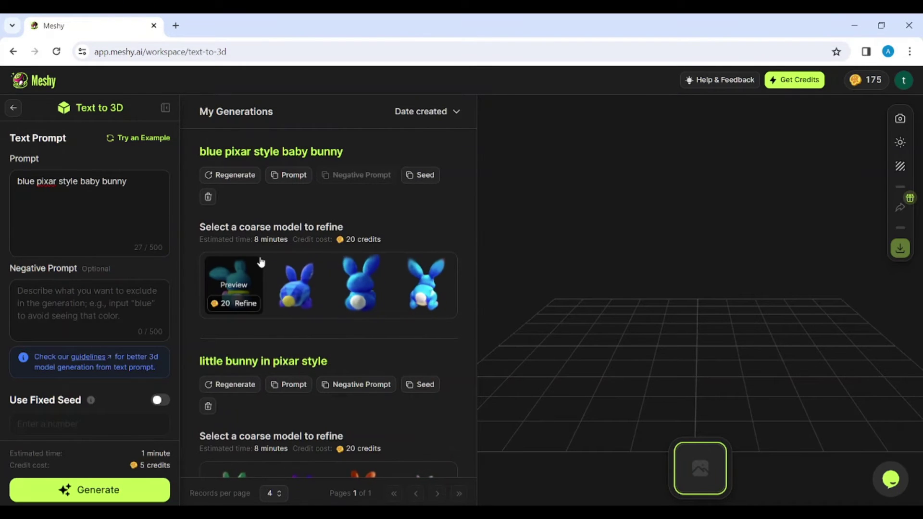
pyautogui.click(233, 284)
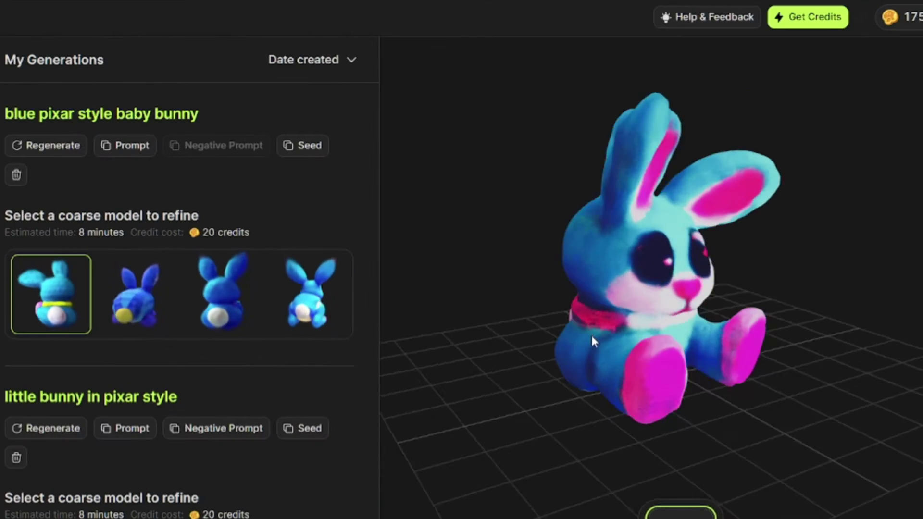
pyautogui.click(136, 295)
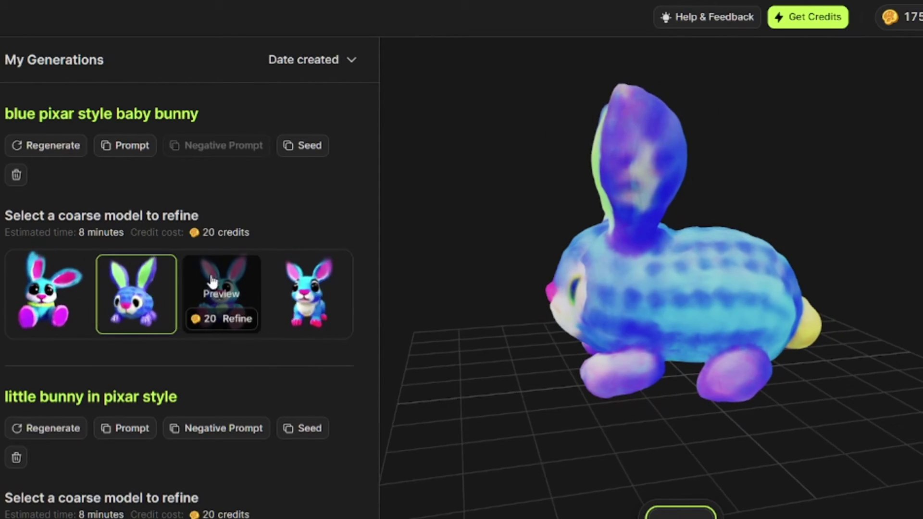
pyautogui.click(221, 294)
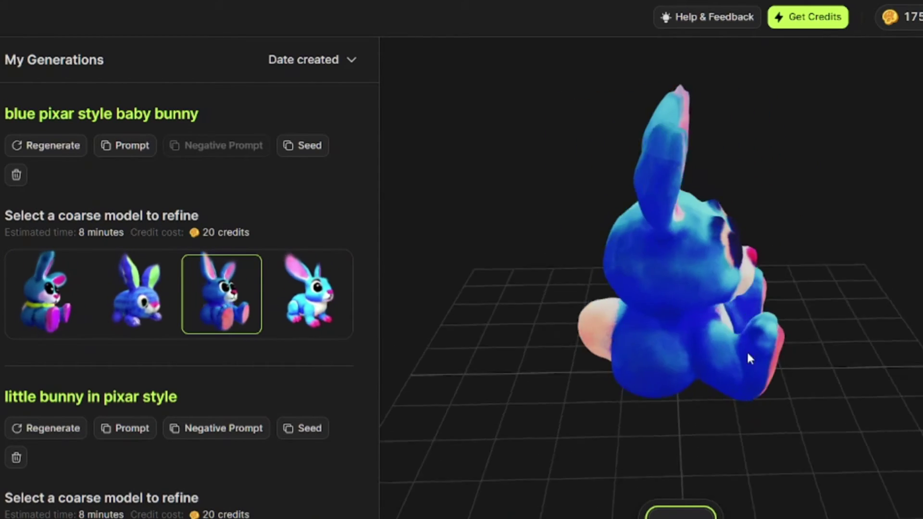
pyautogui.click(306, 294)
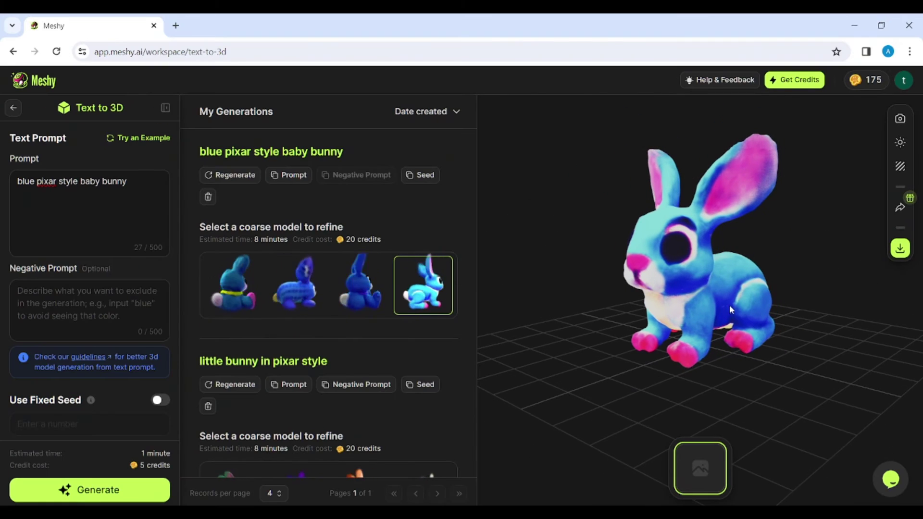
# Render the fourth bunny in glossy PBR and orbit to view its side
pyautogui.click(900, 166)
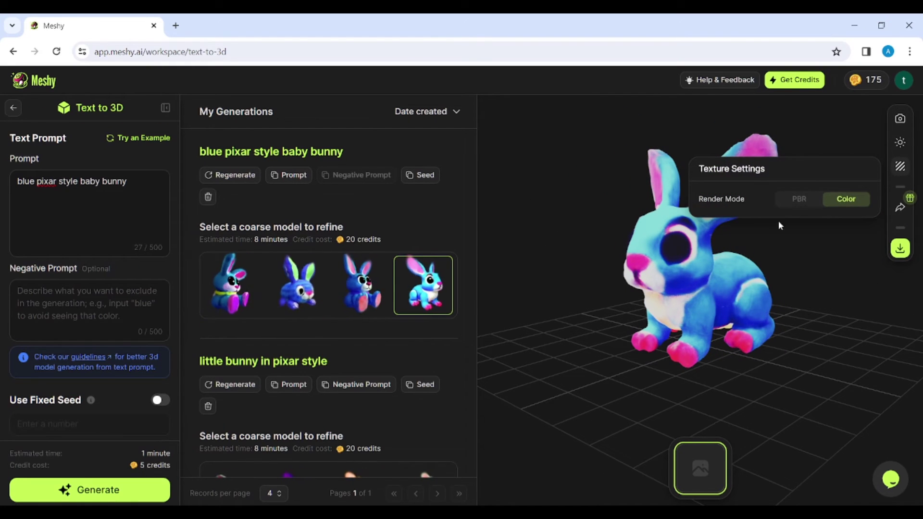
pyautogui.click(799, 198)
pyautogui.moveTo(865, 221)
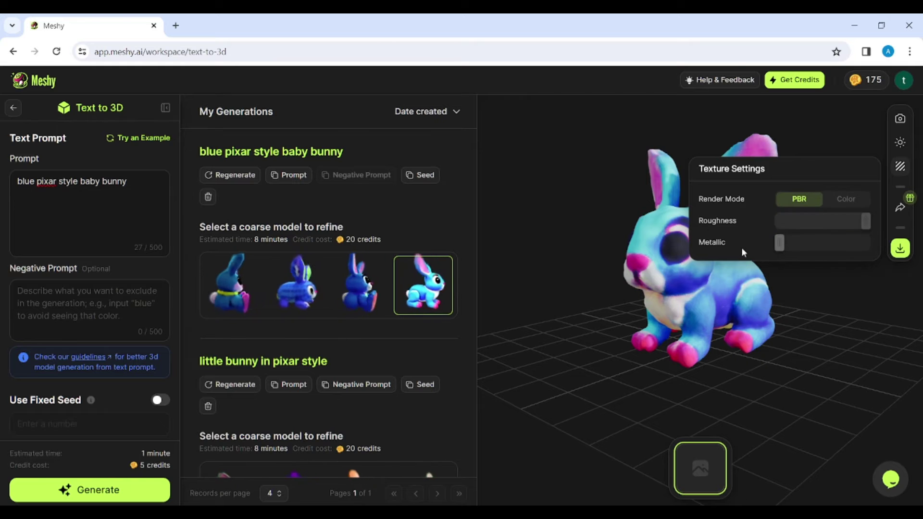
pyautogui.moveTo(864, 220); pyautogui.dragTo(743, 219)
pyautogui.click(815, 296)
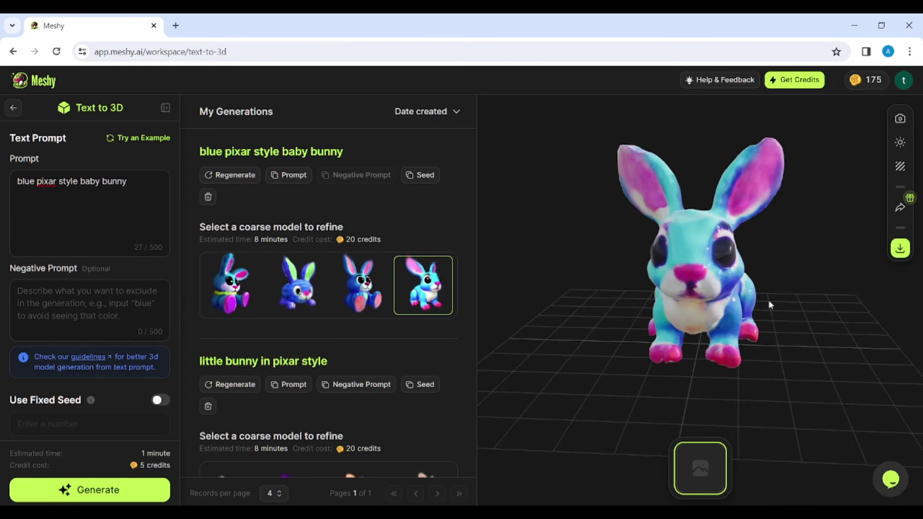
pyautogui.moveTo(816, 297)
pyautogui.mouseDown()
pyautogui.moveTo(720, 307)
pyautogui.moveTo(694, 253)
pyautogui.mouseUp()
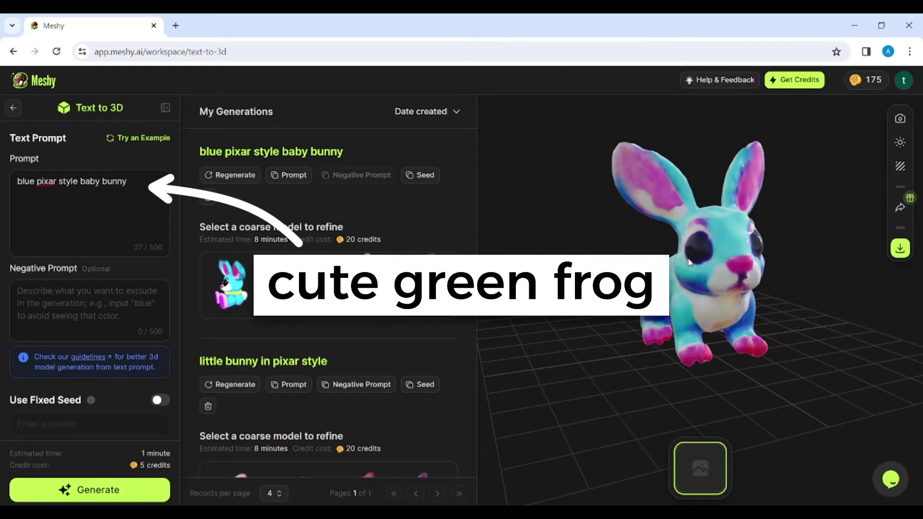
# Generate 'cute green frog' models and preview the third one from the side
pyautogui.click(73, 181)
pyautogui.hotkey('ctrl', 'a')
pyautogui.write('cute green frog')
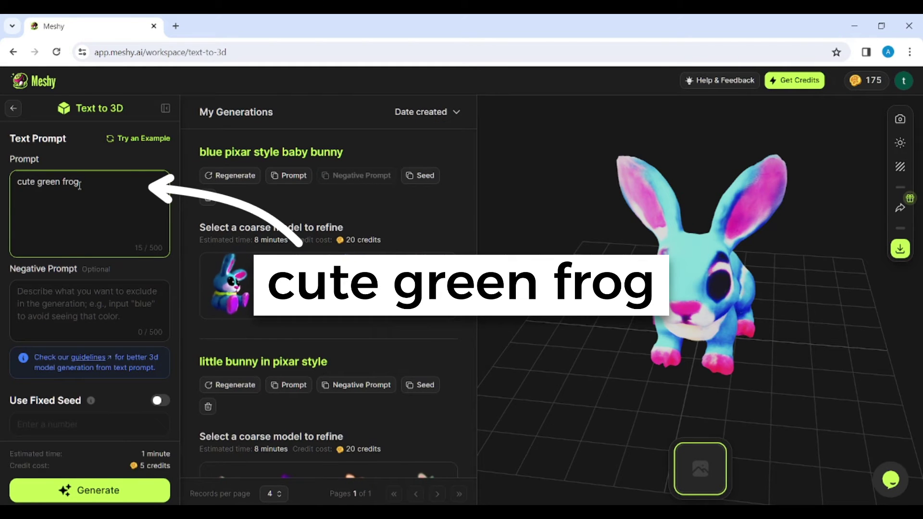
pyautogui.click(90, 489)
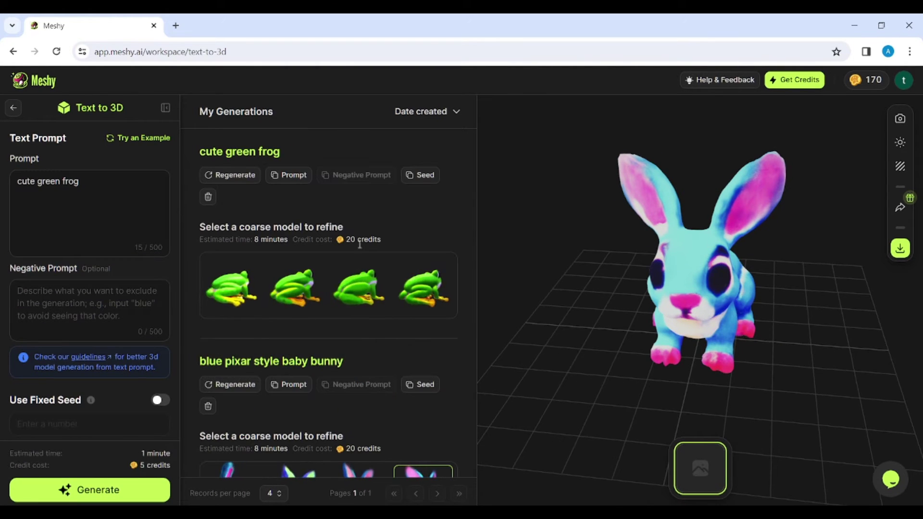
pyautogui.click(360, 286)
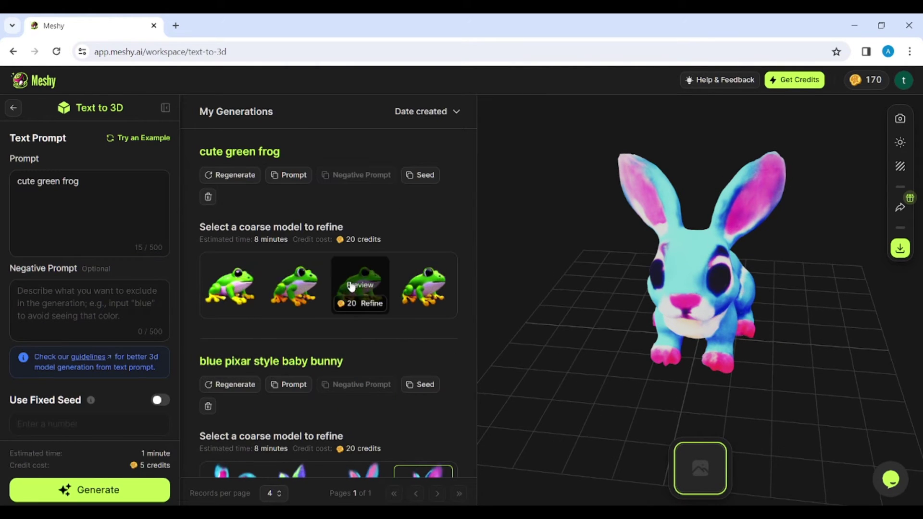
pyautogui.moveTo(690, 310); pyautogui.dragTo(632, 300)
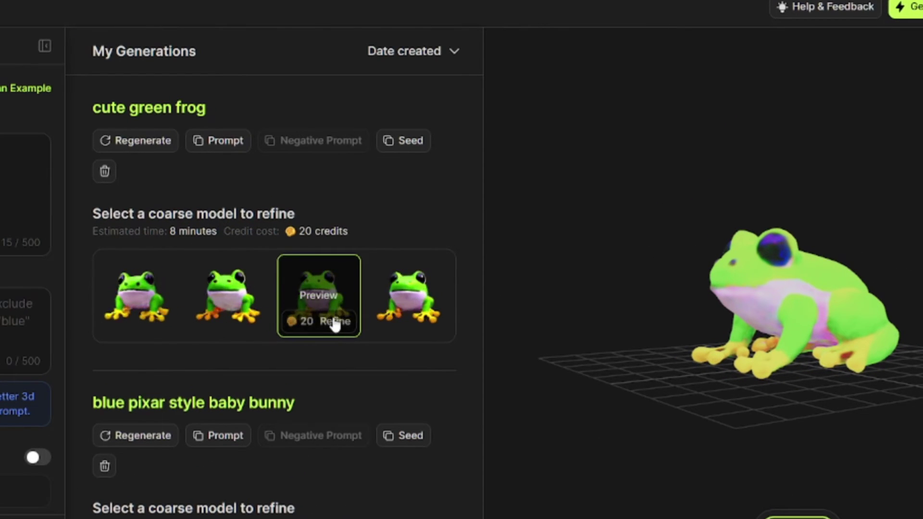
# Refine the third frog and inspect the refined model in PBR mode
pyautogui.click(334, 321)
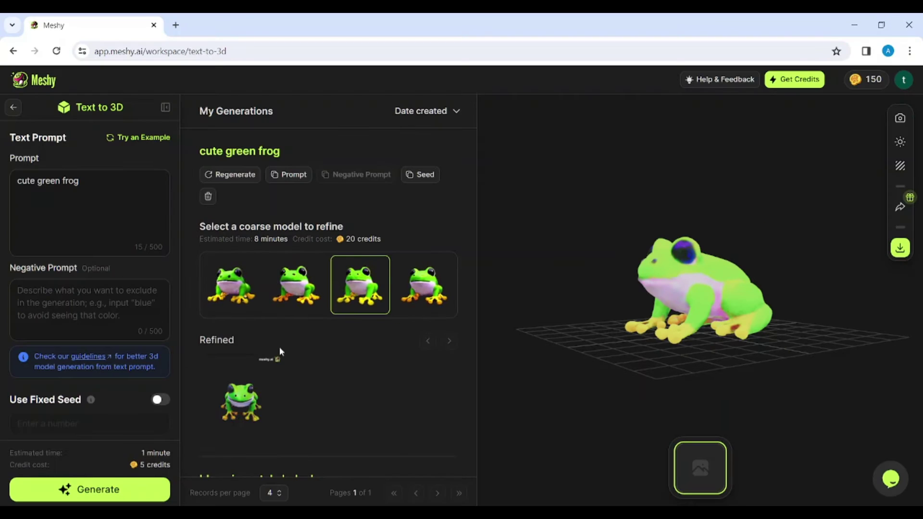
pyautogui.scroll(-2, 279, 347)
pyautogui.click(245, 346)
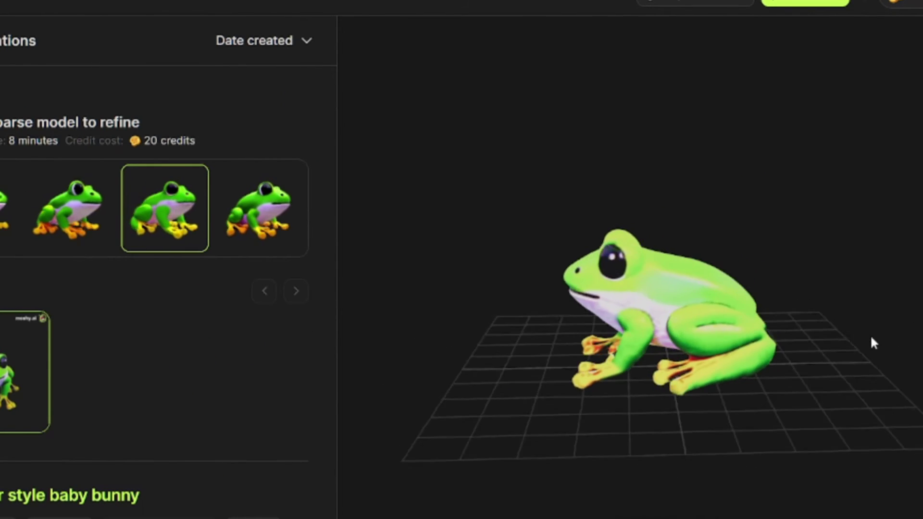
pyautogui.moveTo(870, 334); pyautogui.dragTo(727, 320)
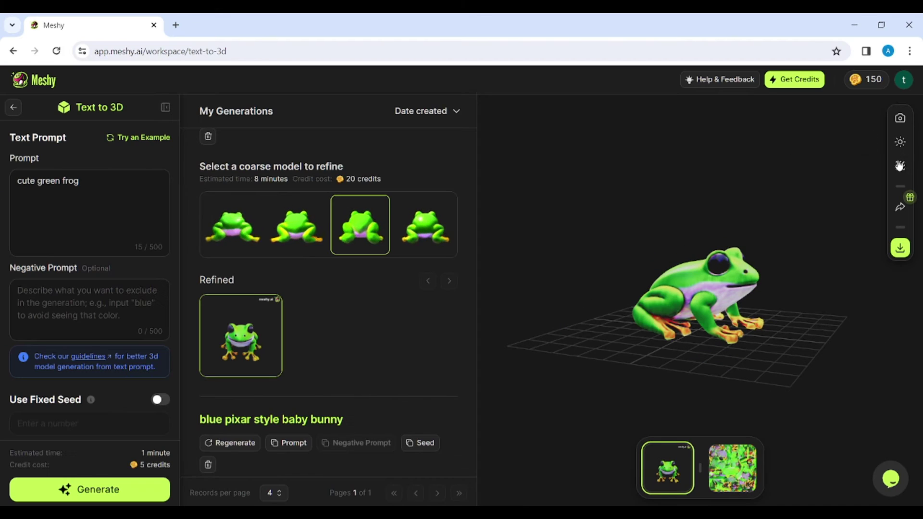
pyautogui.click(801, 198)
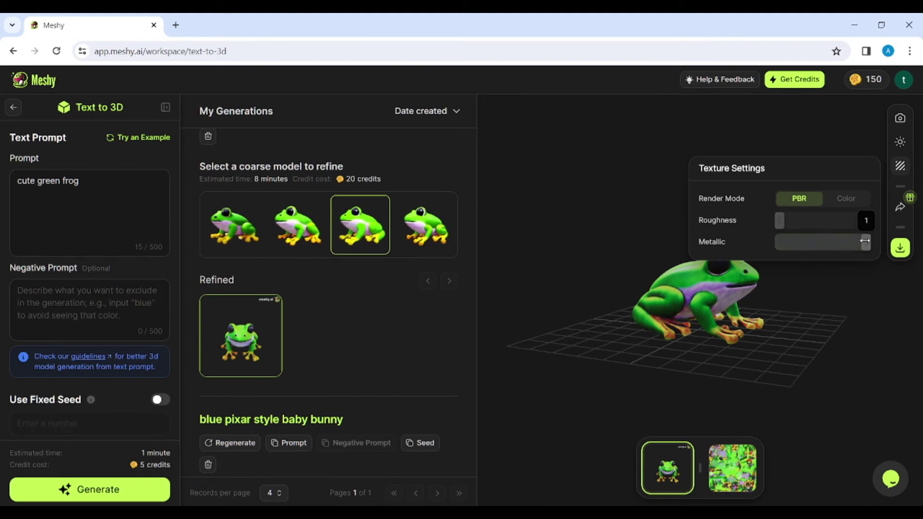
pyautogui.click(649, 288)
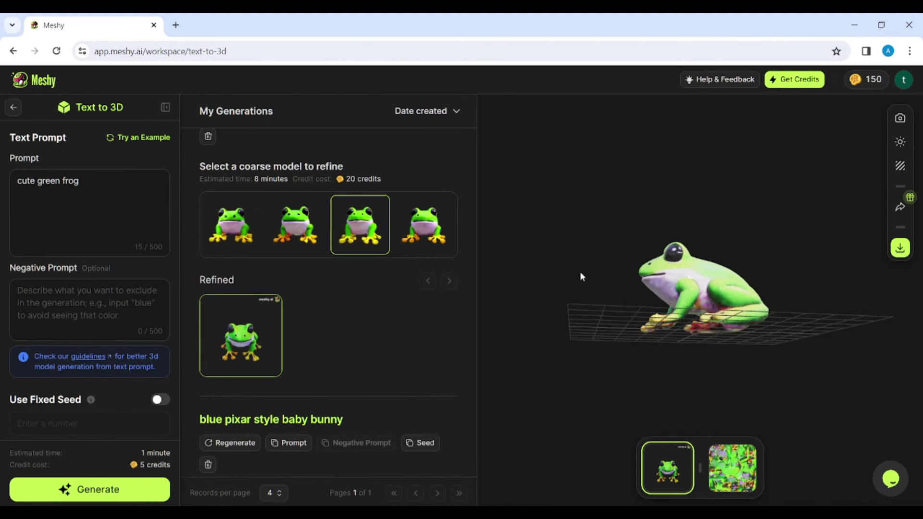
pyautogui.moveTo(580, 271)
pyautogui.mouseDown()
pyautogui.moveTo(638, 275)
pyautogui.moveTo(639, 338)
pyautogui.mouseUp()
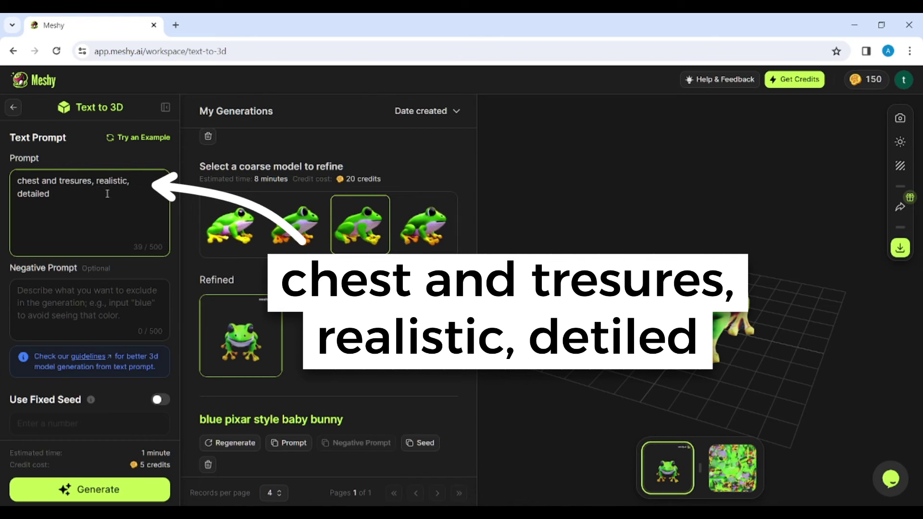
pyautogui.write('a')
# Generate four coarse treasure chests from the prompt and preview each chest thumbnail
pyautogui.click(90, 488)
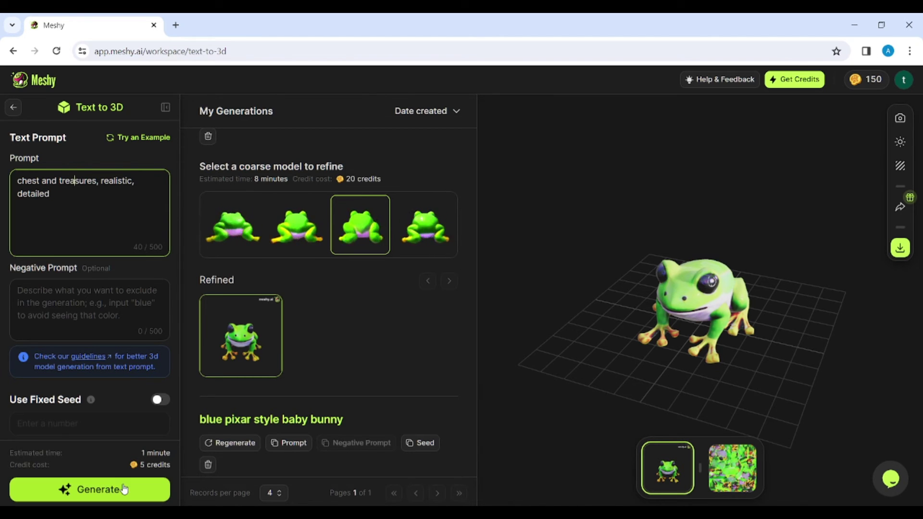
pyautogui.click(233, 286)
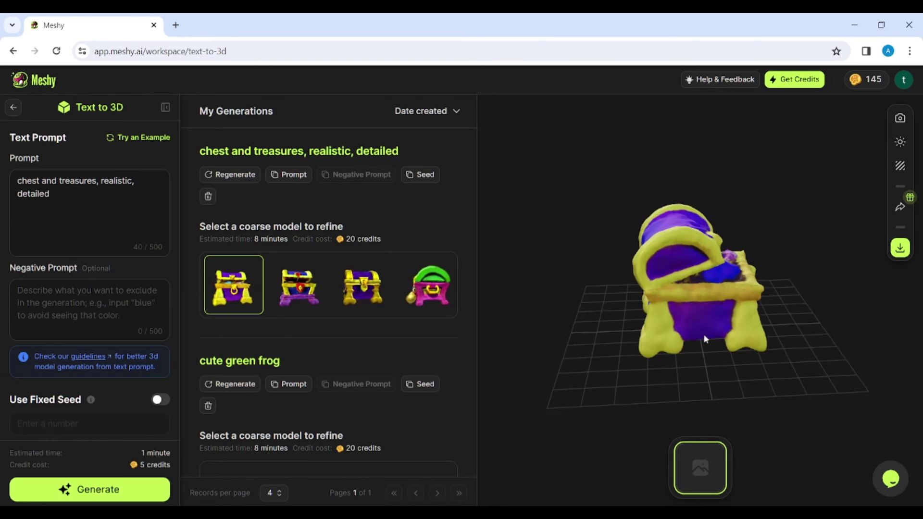
pyautogui.click(303, 276)
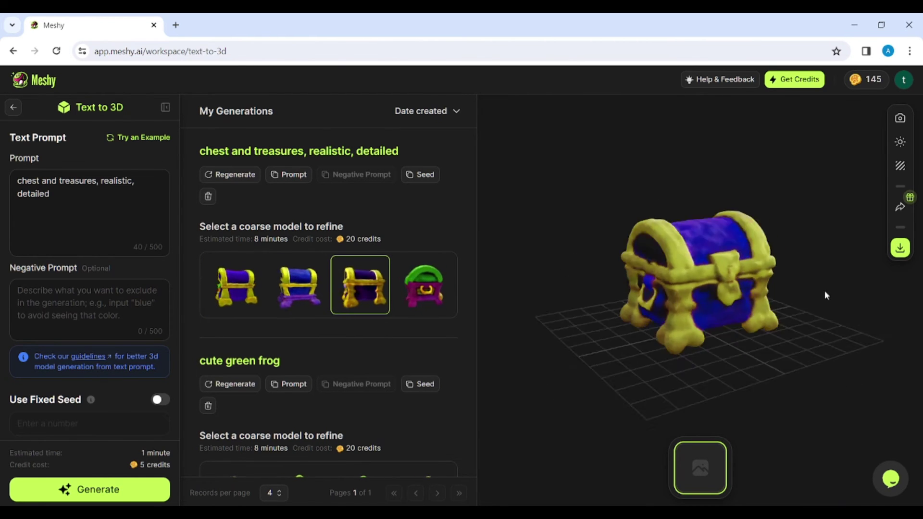
pyautogui.moveTo(823, 291); pyautogui.dragTo(675, 288)
pyautogui.click(424, 277)
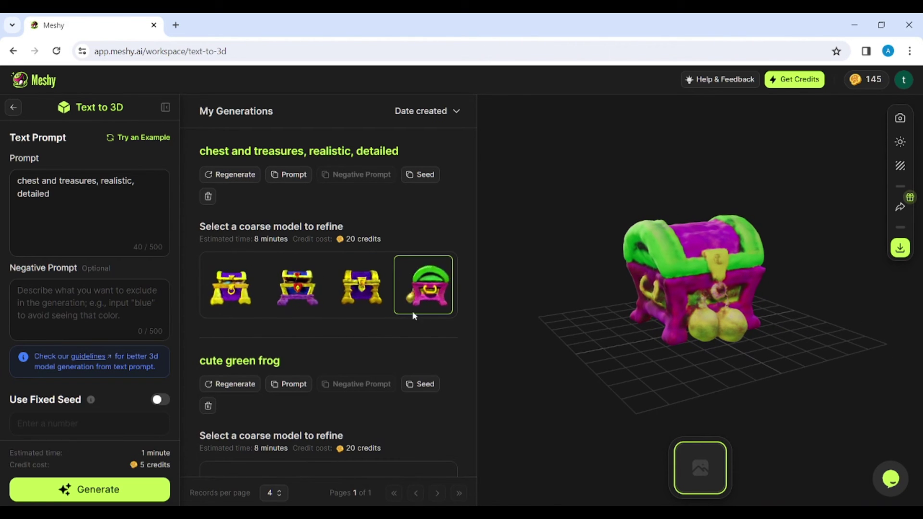
# Refine the green and magenta chest, inspect the detailed result, then go to Discover
pyautogui.click(432, 304)
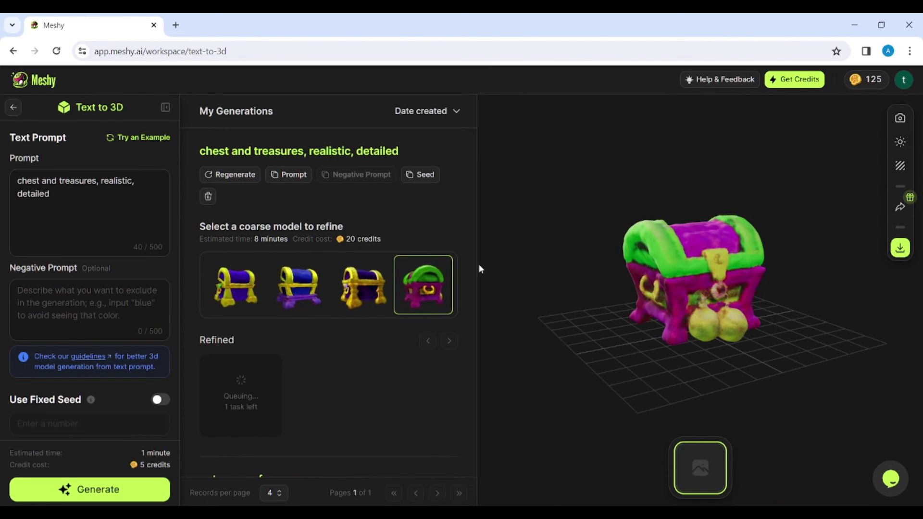
pyautogui.click(243, 393)
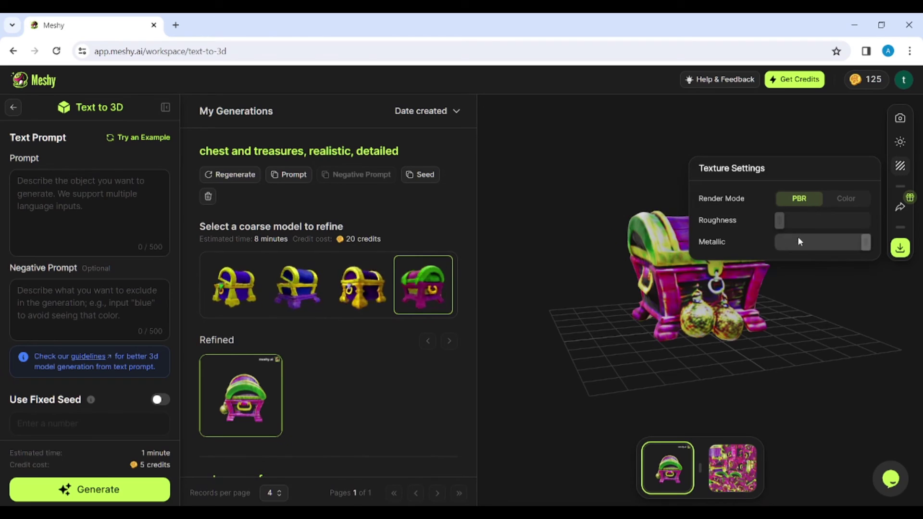
pyautogui.moveTo(592, 313)
pyautogui.mouseDown()
pyautogui.moveTo(527, 384)
pyautogui.moveTo(699, 306)
pyautogui.mouseUp()
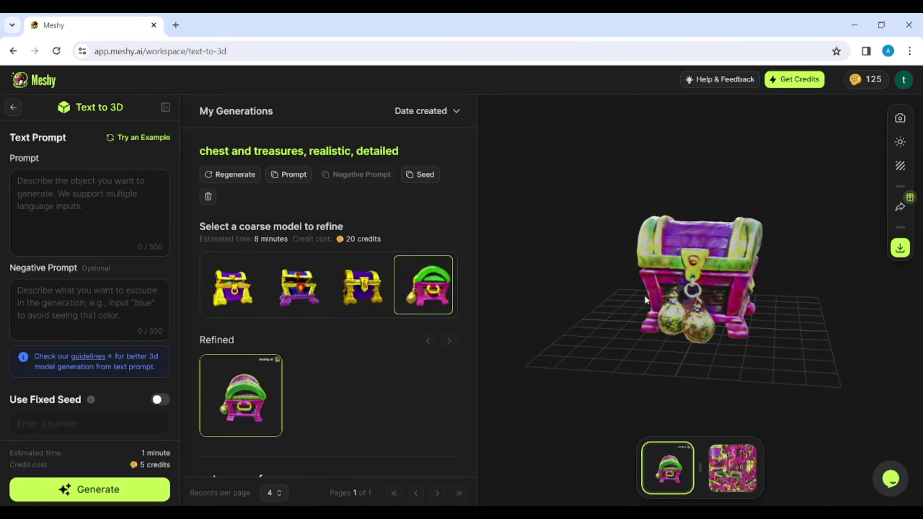
pyautogui.click(13, 107)
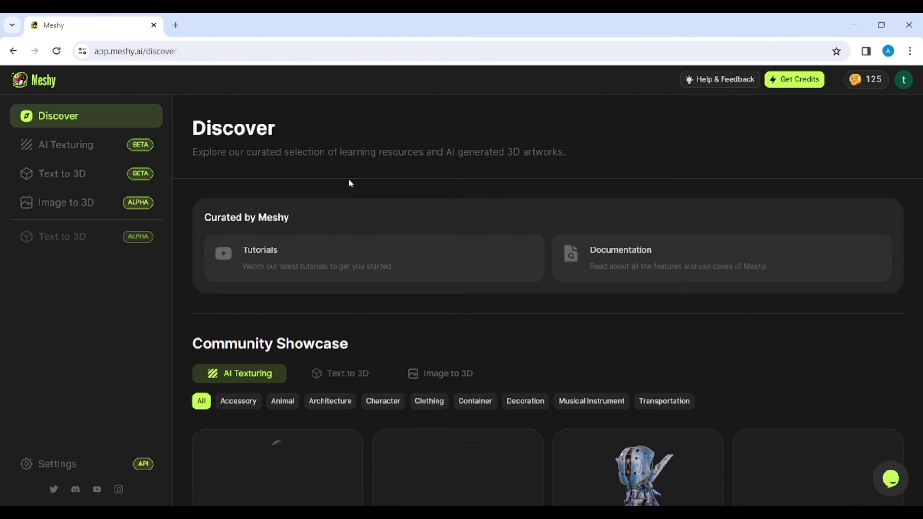
# Create a textured 3D model named 'smile' from the pleading-face emoji image
pyautogui.click(71, 205)
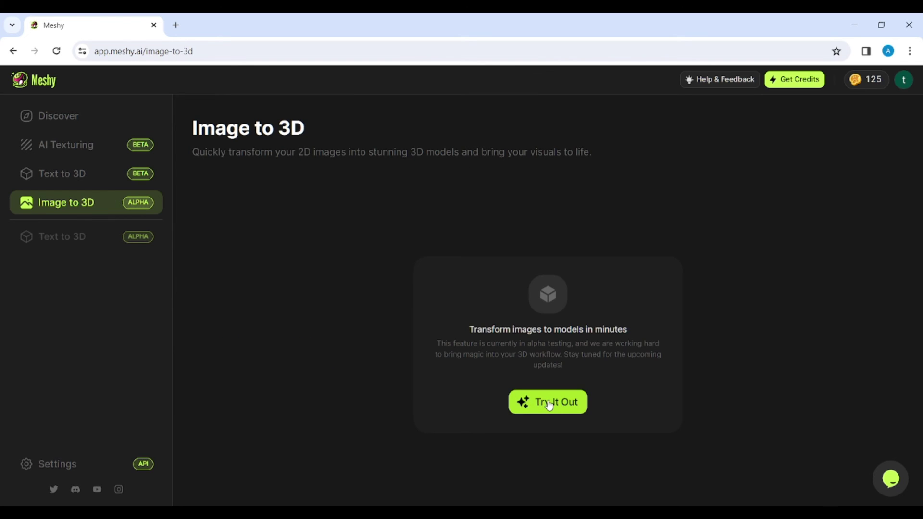
pyautogui.click(548, 401)
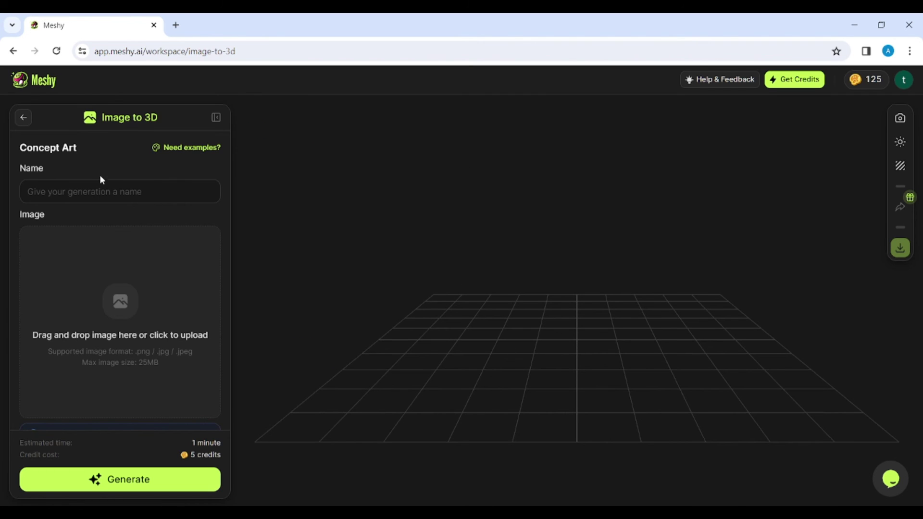
pyautogui.scroll(-2, 138, 328)
pyautogui.scroll(2, 137, 324)
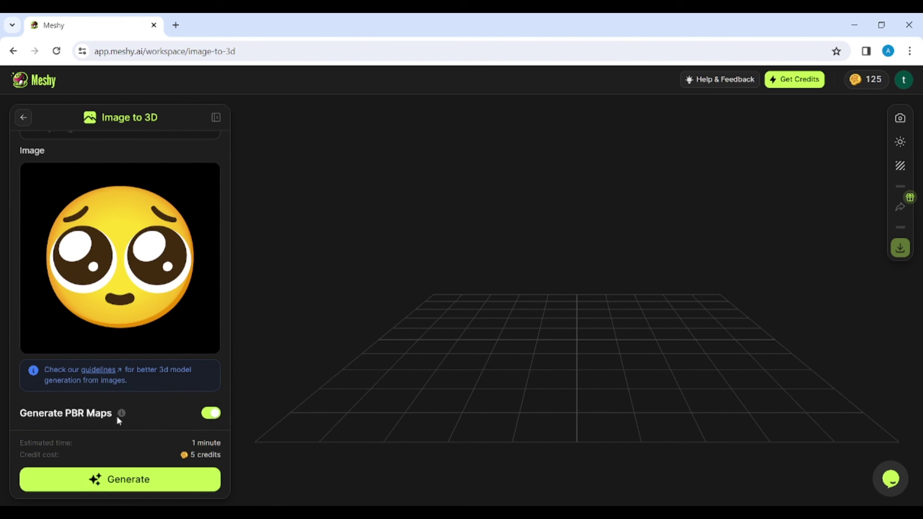
pyautogui.click(119, 479)
pyautogui.scroll(3, 110, 267)
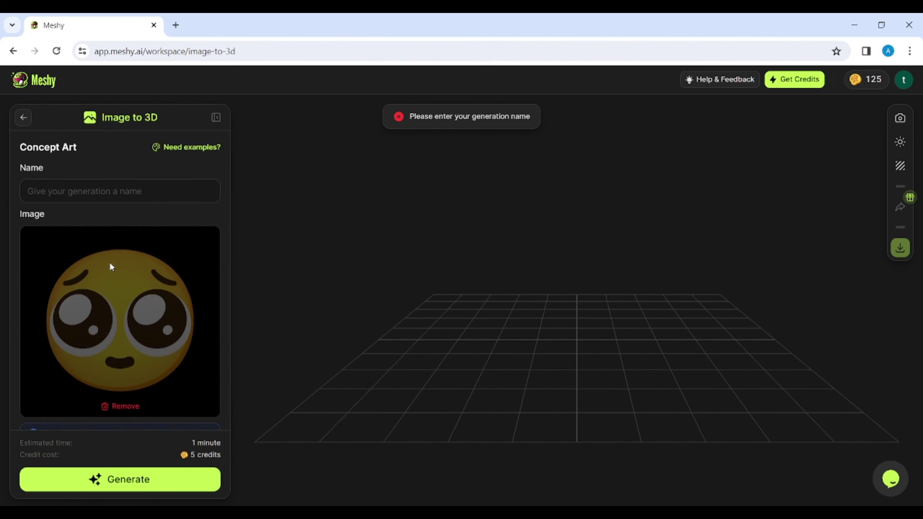
pyautogui.write('smile')
pyautogui.click(174, 471)
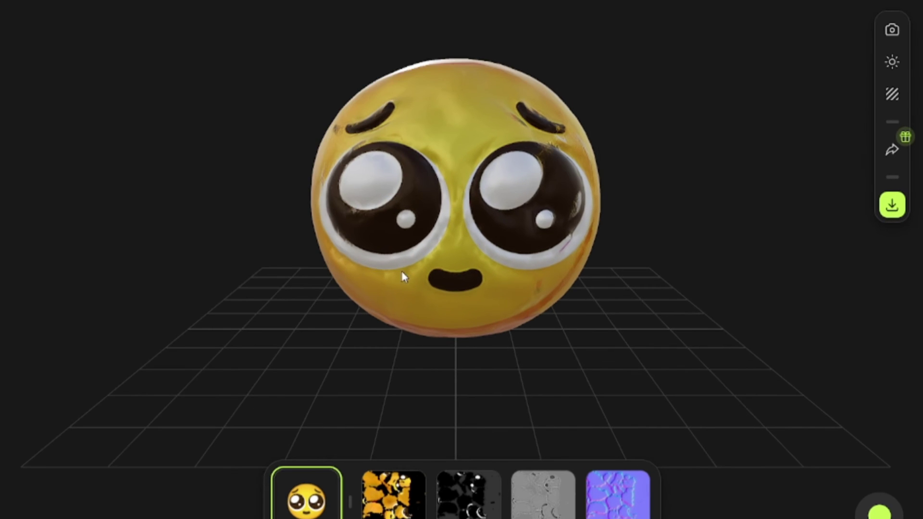
# Set the emoji's texture roughness to minimum and metallic to maximum
pyautogui.moveTo(401, 271)
pyautogui.mouseDown()
pyautogui.moveTo(651, 298)
pyautogui.moveTo(562, 236)
pyautogui.moveTo(598, 228)
pyautogui.mouseUp()
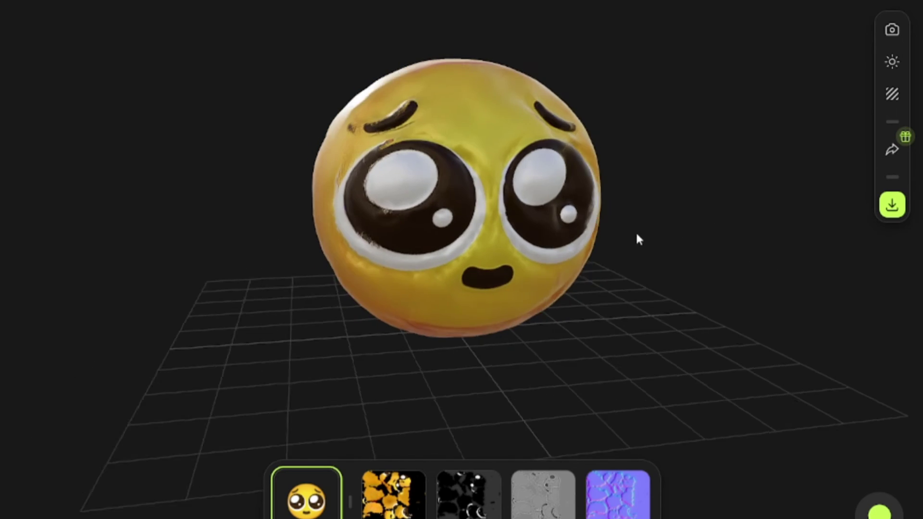
pyautogui.click(892, 95)
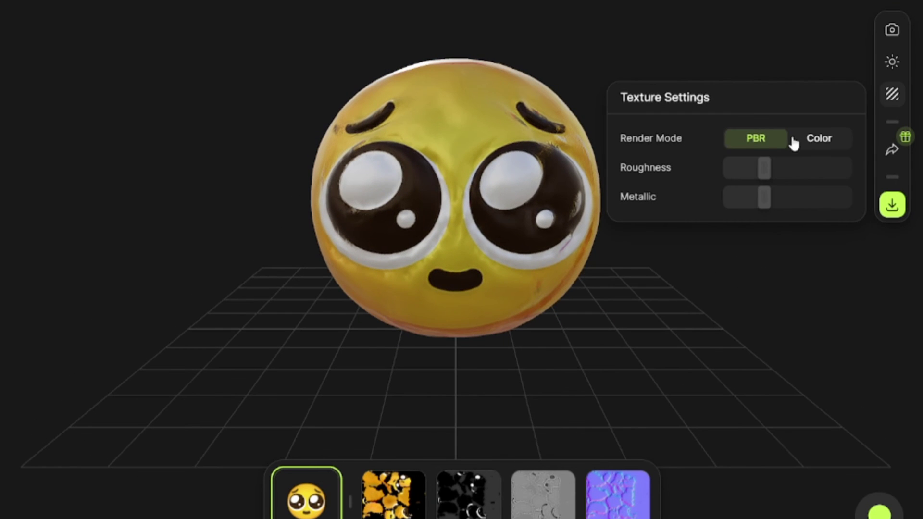
pyautogui.moveTo(763, 168); pyautogui.dragTo(727, 167)
pyautogui.moveTo(764, 196); pyautogui.dragTo(849, 197)
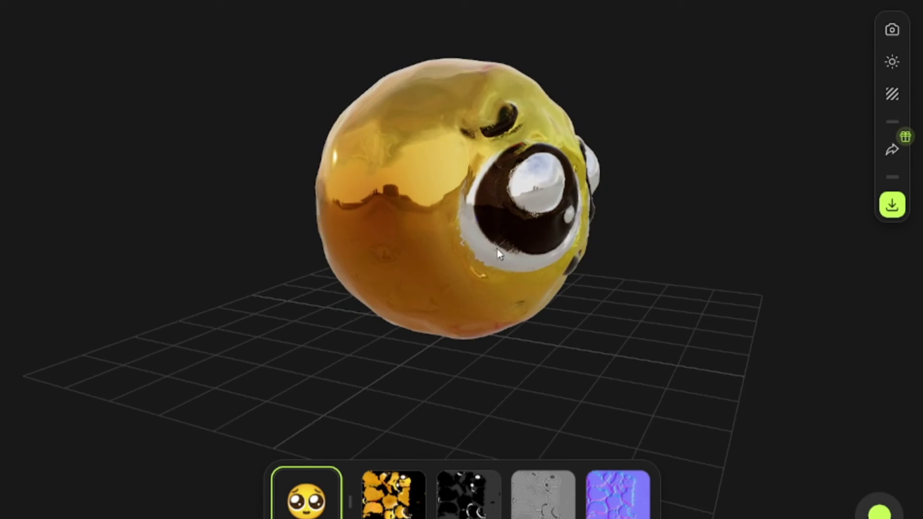